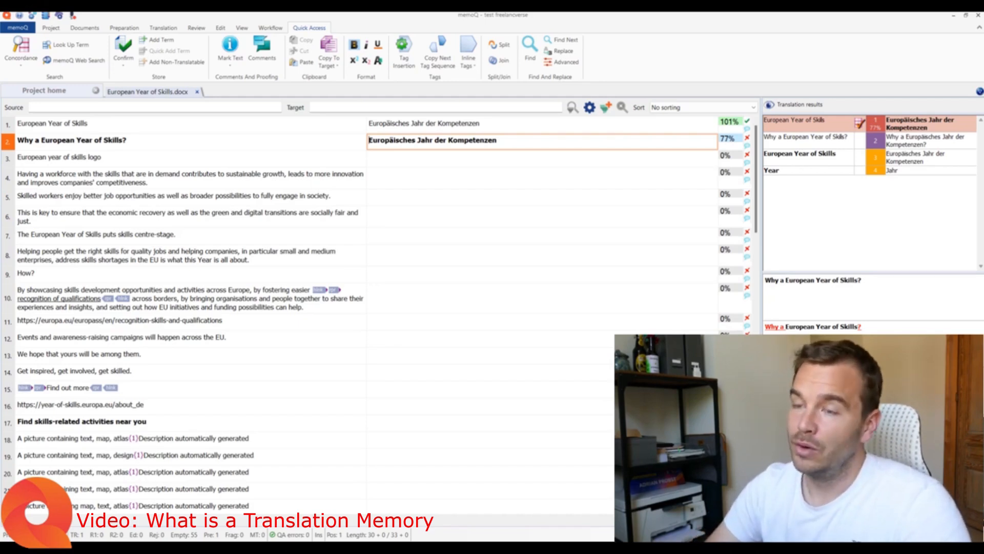
Complete the segment 2 translation as "Warum ein Europäisches Jahr der Kompetenzen?" and confirm the segment.
text(Warum ein)
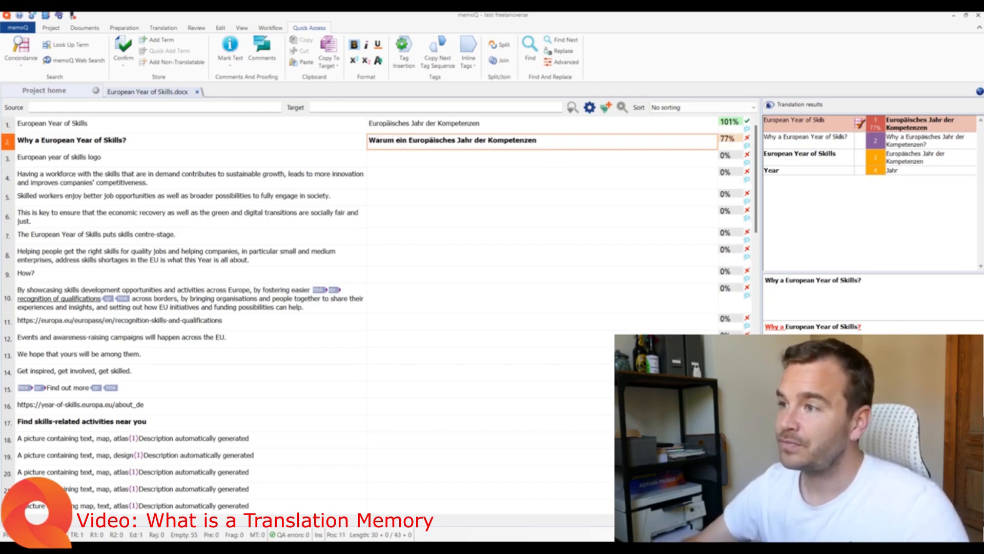
key(End)
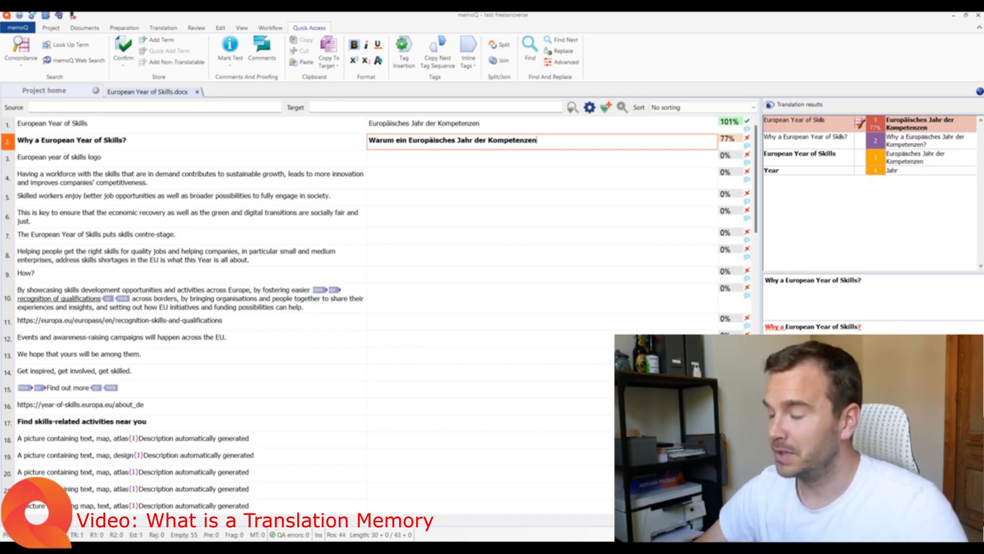
text(?)
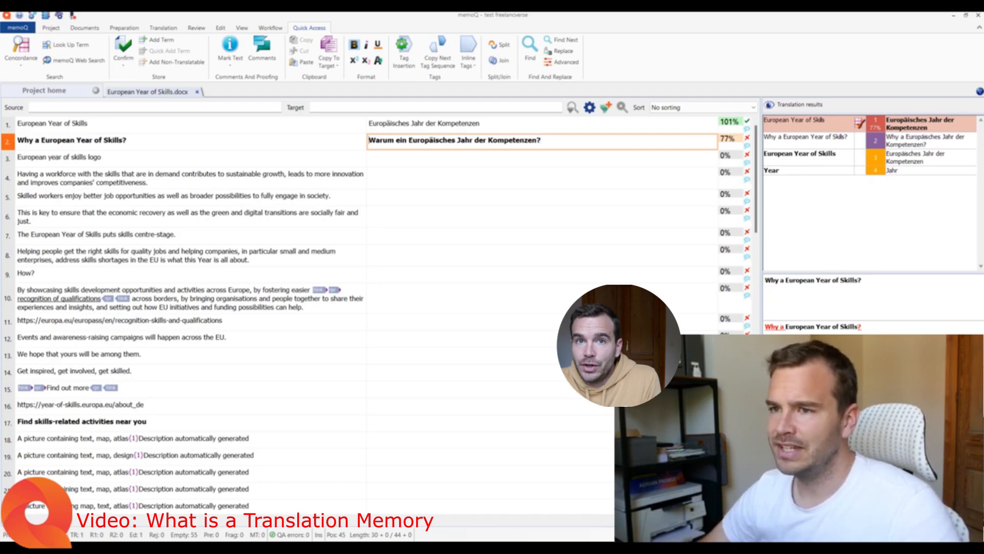
key(ctrl+Return)
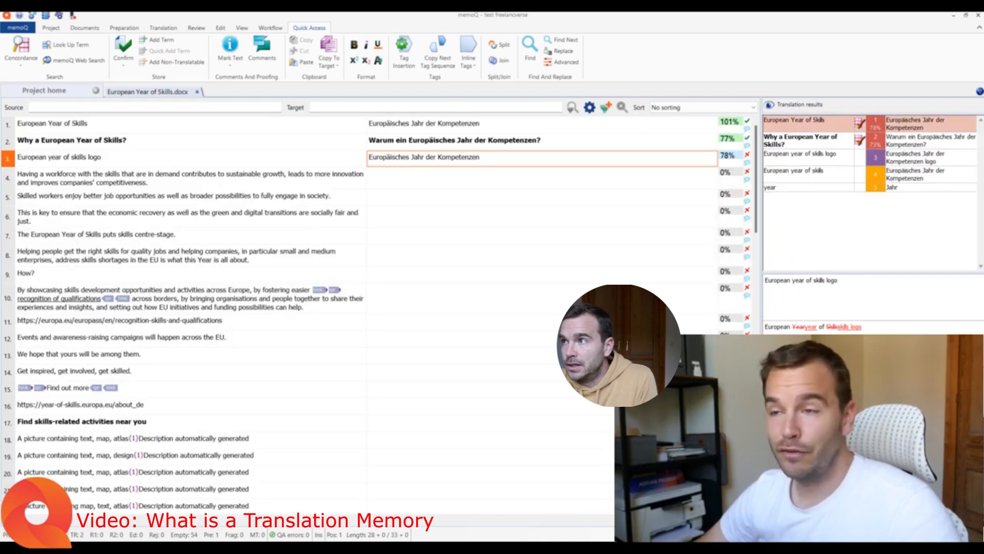
Replace the segment 3 target with its source text "European year of skills logo" and confirm the segment.
key(End)
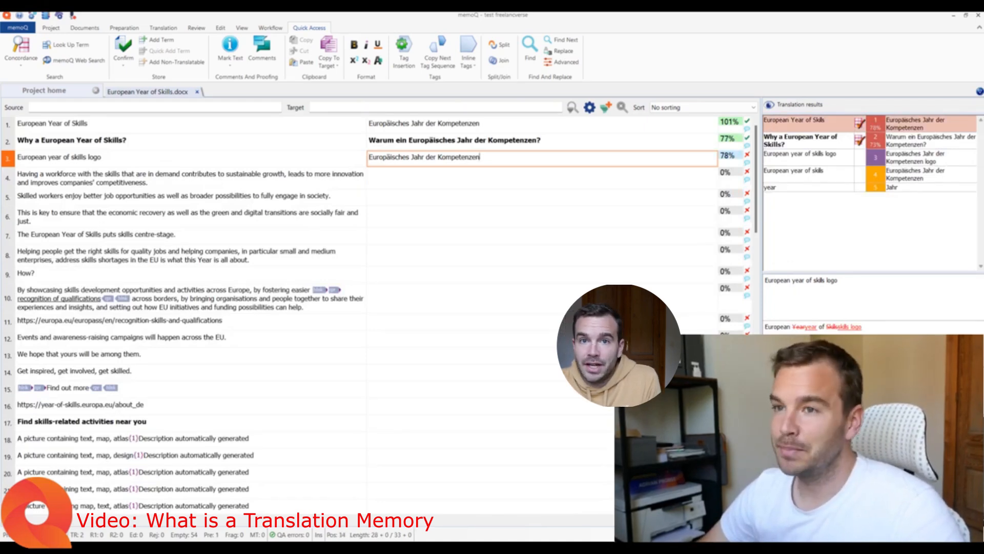
right_click(499, 163)
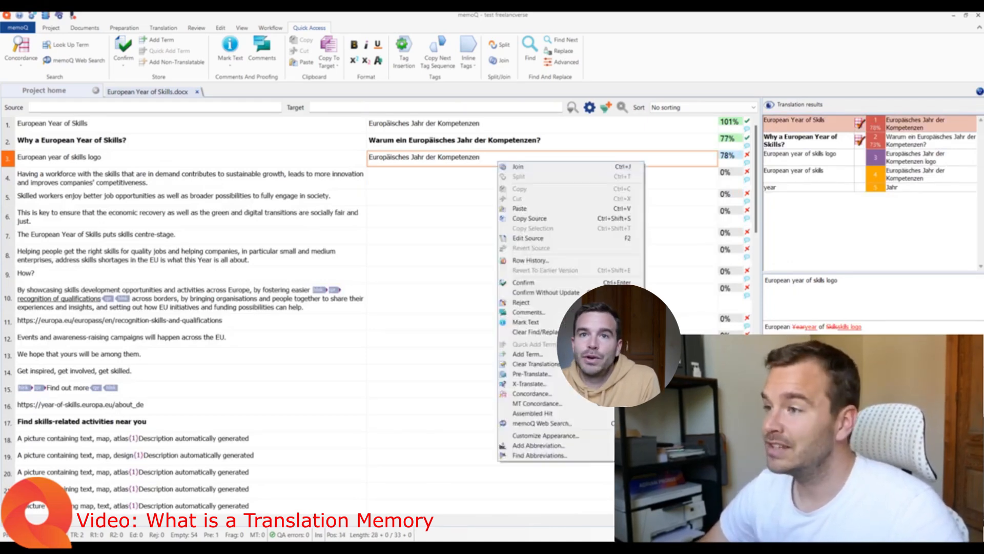
click(519, 209)
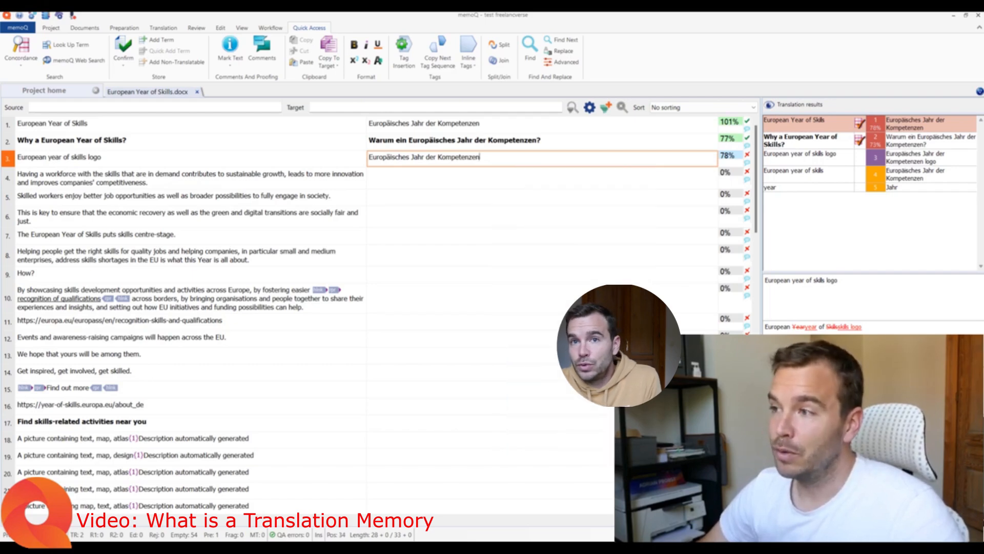
key(ctrl+Insert)
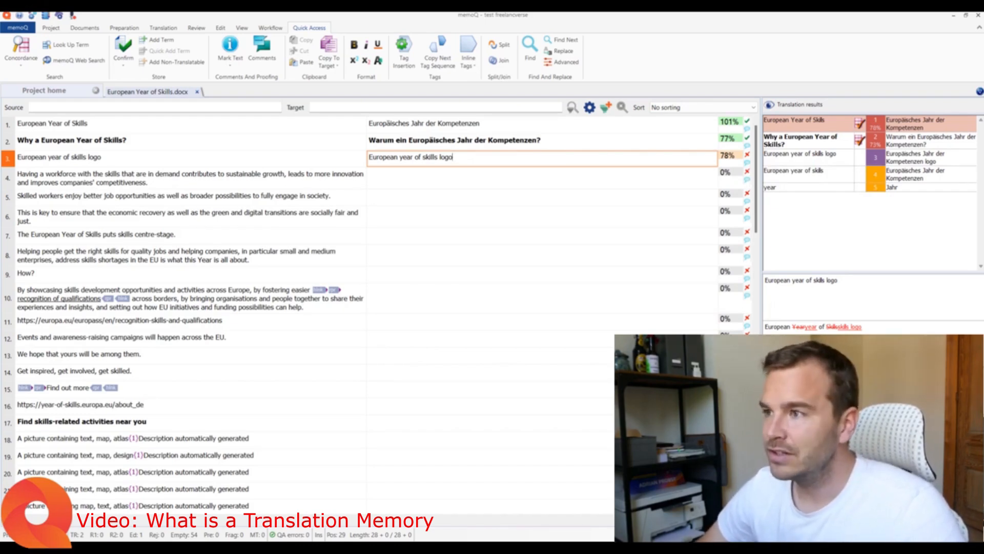
right_click(467, 160)
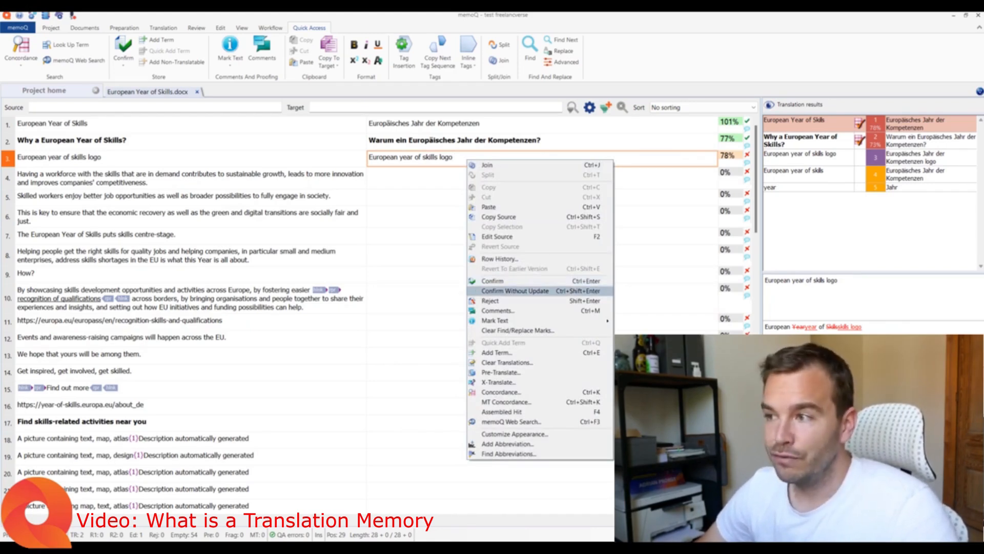
key(Escape)
key(ctrl+Return)
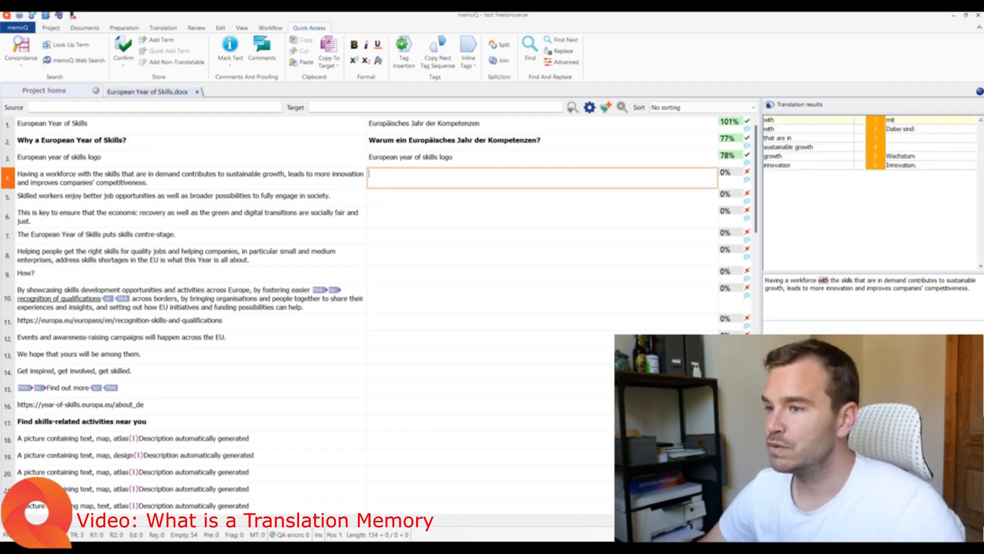
click(524, 140)
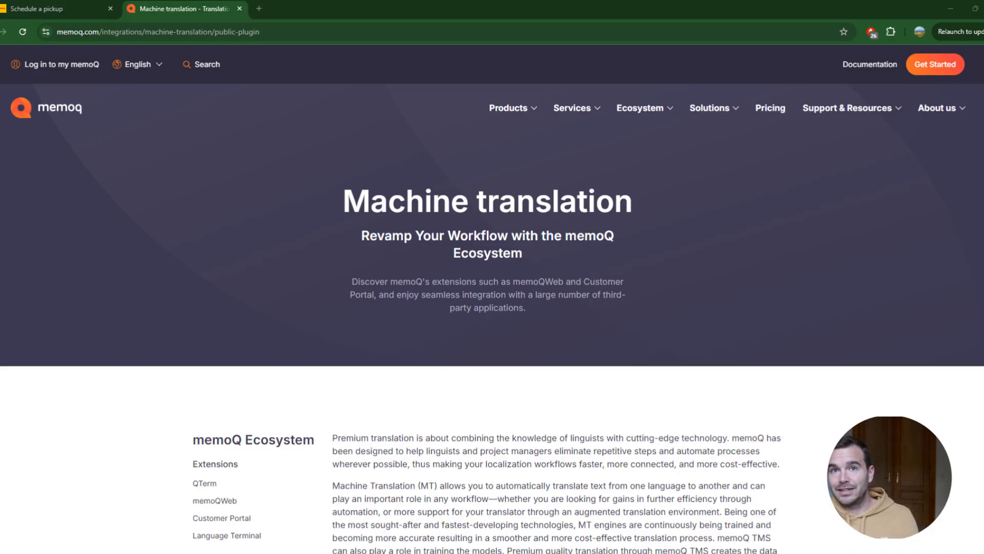
Examine the public machine translation plugins listed on the memoQ website's Machine translation page in the browser.
scroll(492, 318, down, 6)
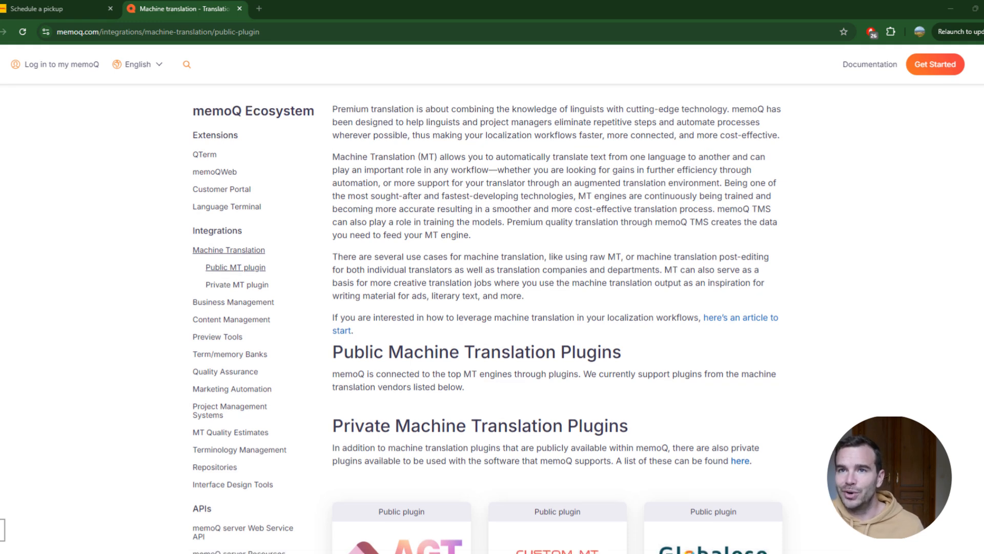
scroll(492, 318, down, 5)
scroll(492, 318, down, 2)
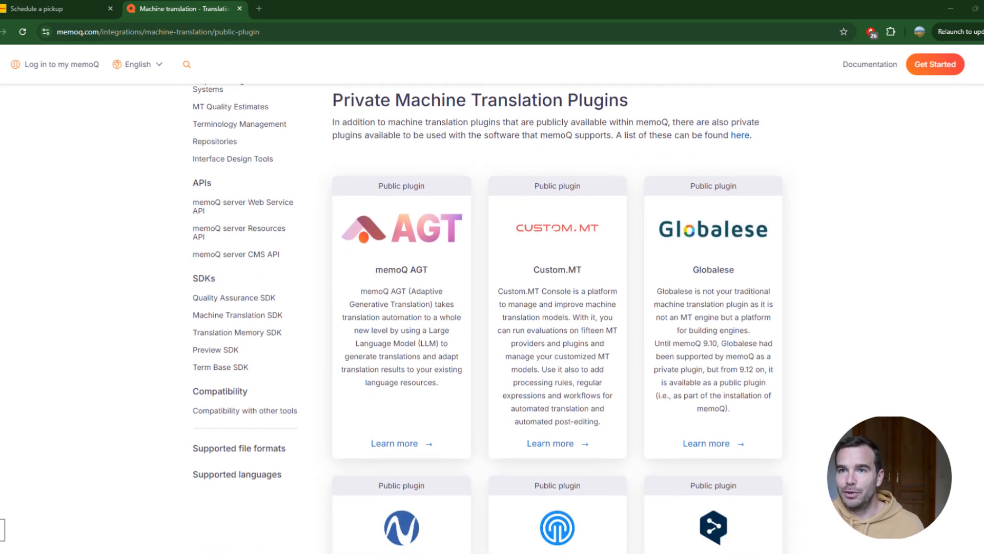
scroll(492, 318, down, 1)
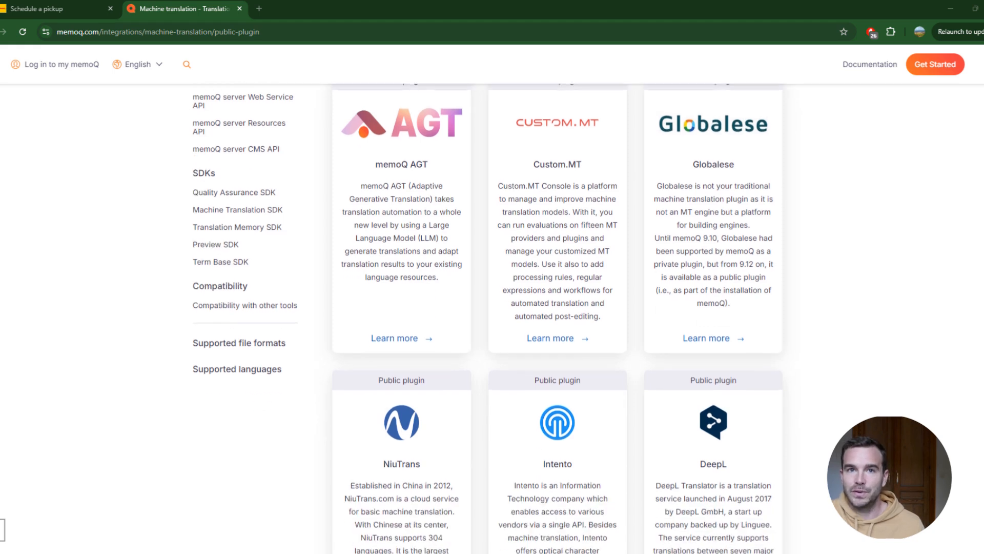
scroll(492, 318, down, 2)
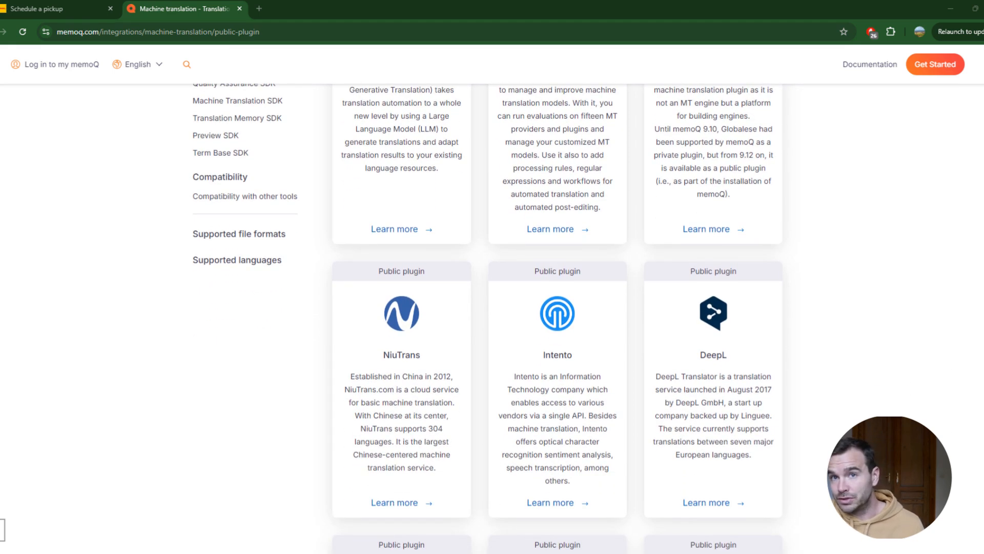
scroll(492, 318, down, 1)
scroll(492, 317, down, 4)
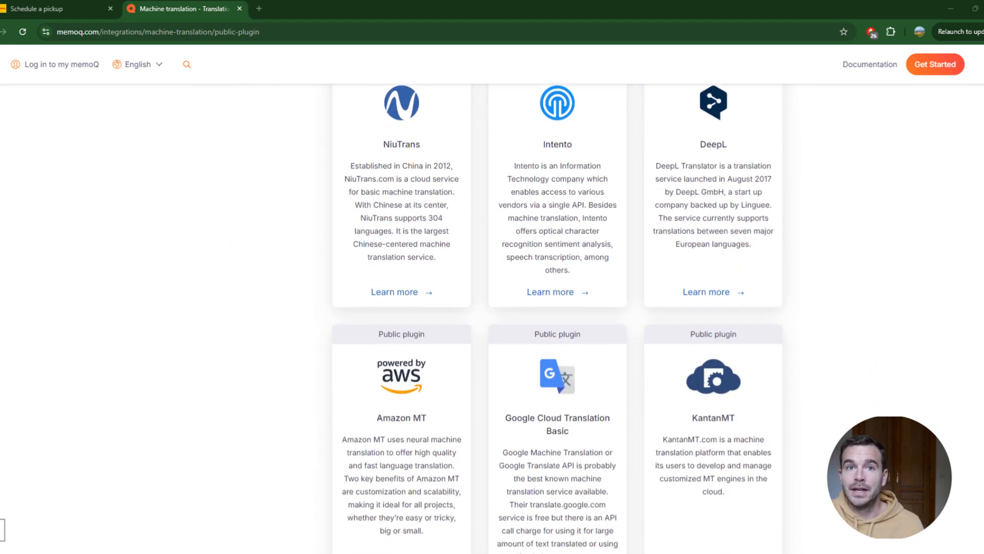
scroll(492, 318, down, 1)
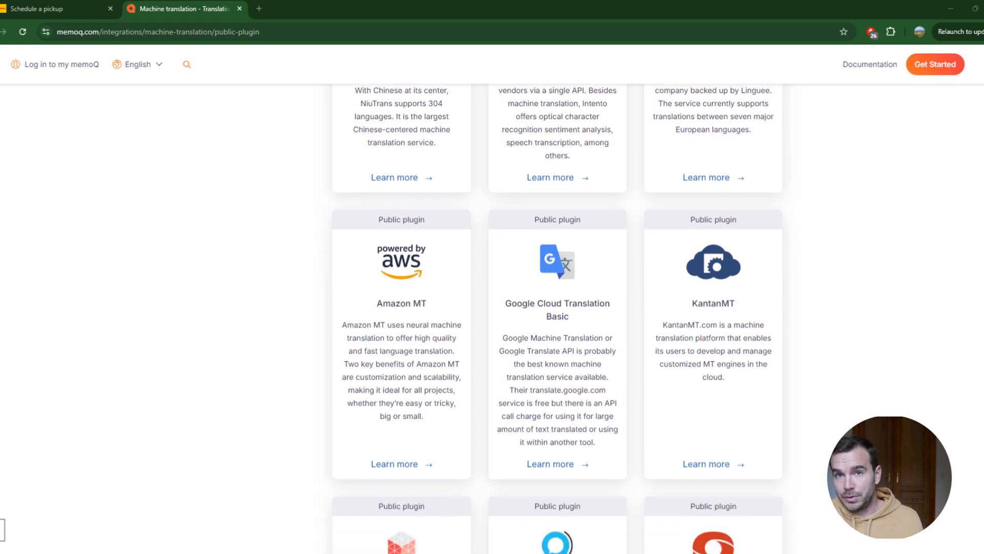
scroll(492, 318, down, 6)
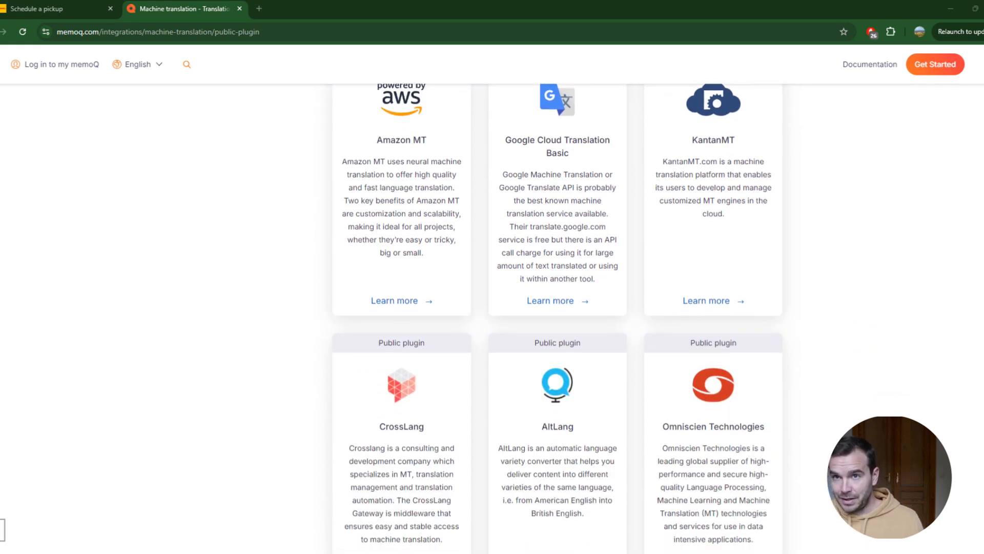
scroll(492, 318, down, 1)
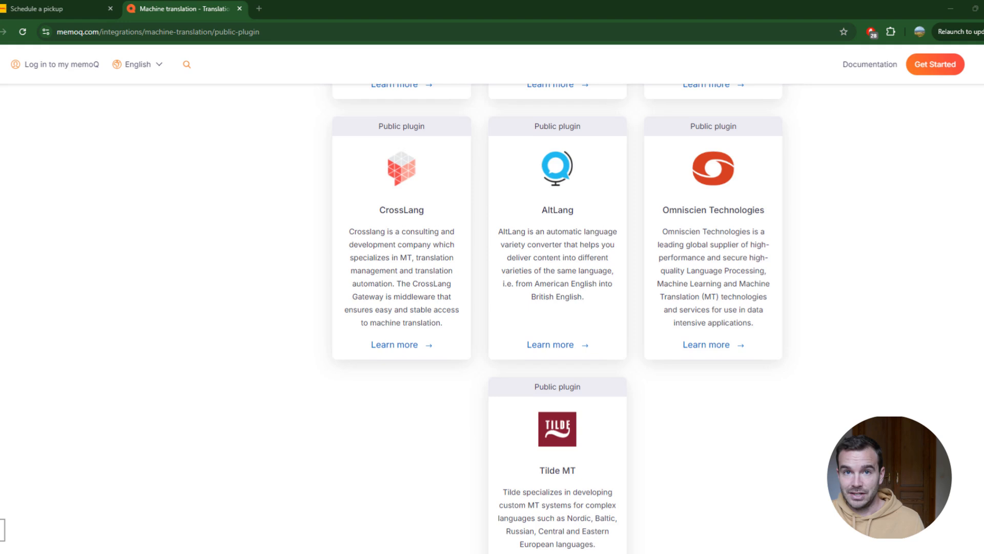
scroll(492, 317, down, 3)
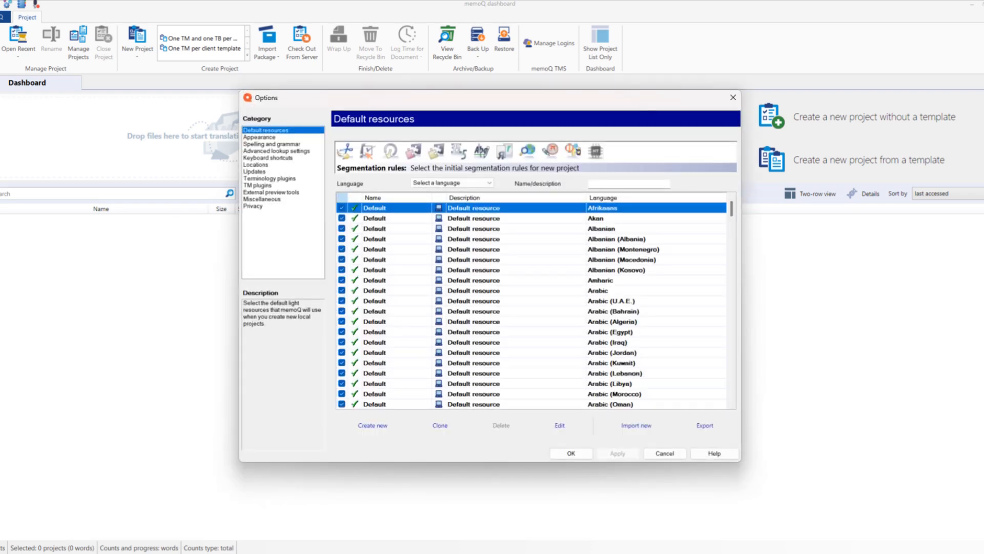
Create a new MT settings resource named "deepl" in memoQ's default resources.
click(596, 151)
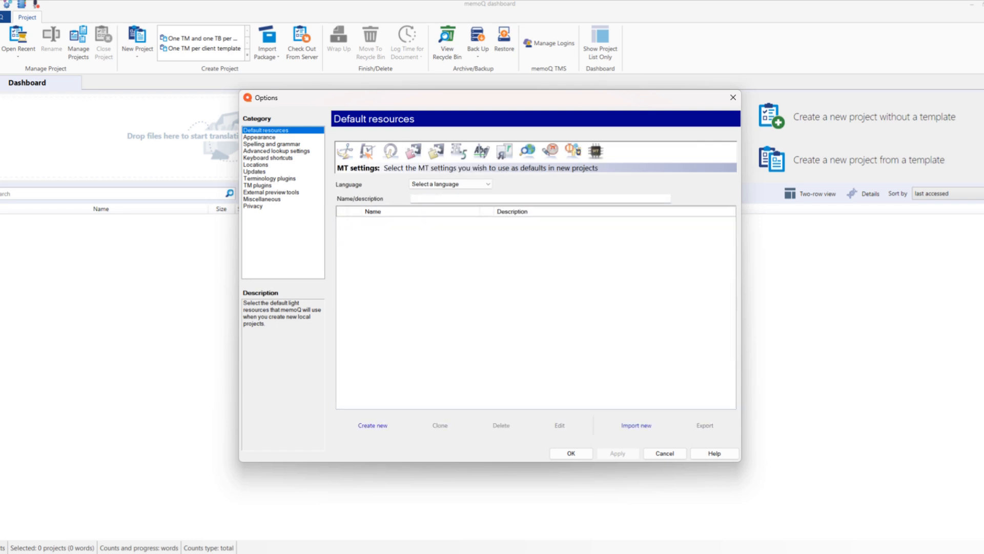
click(372, 425)
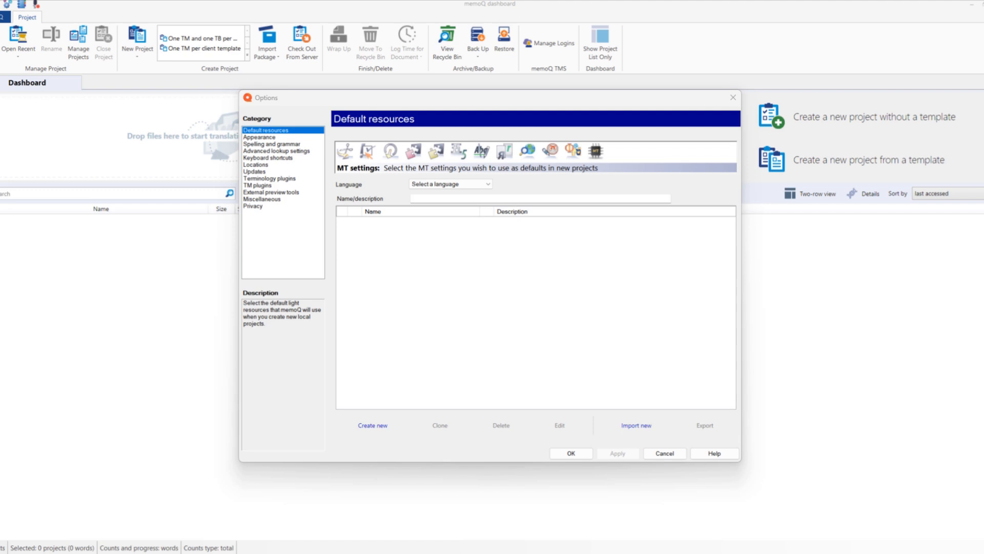
text(deepl)
key(Return)
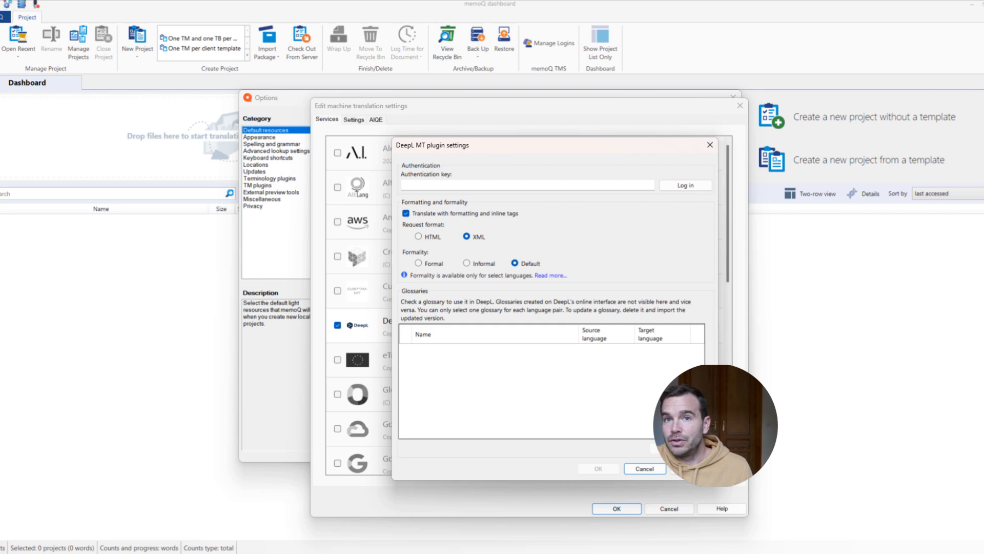
Close the DeepL plugin settings and leave the machine translation settings, discarding the unsaved changes.
click(710, 145)
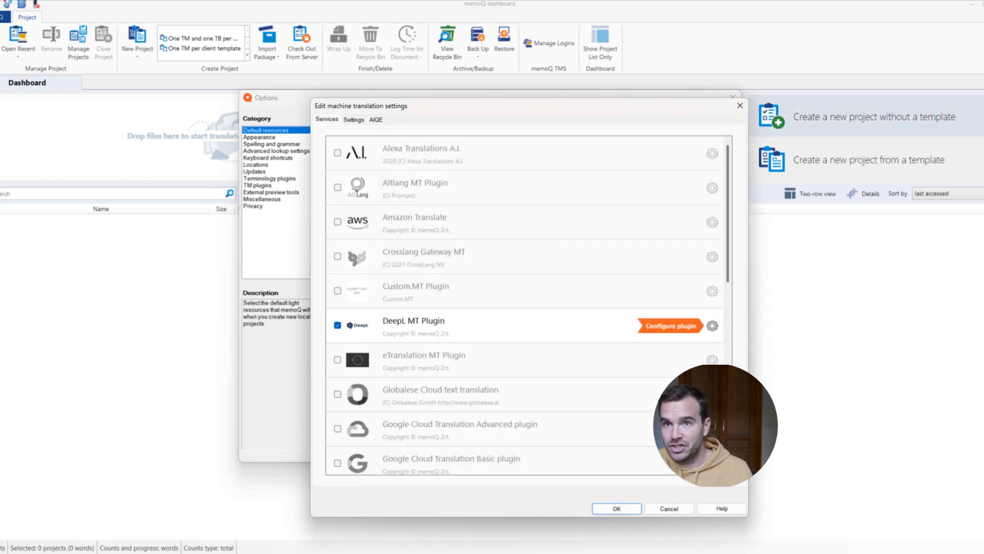
click(739, 105)
click(534, 335)
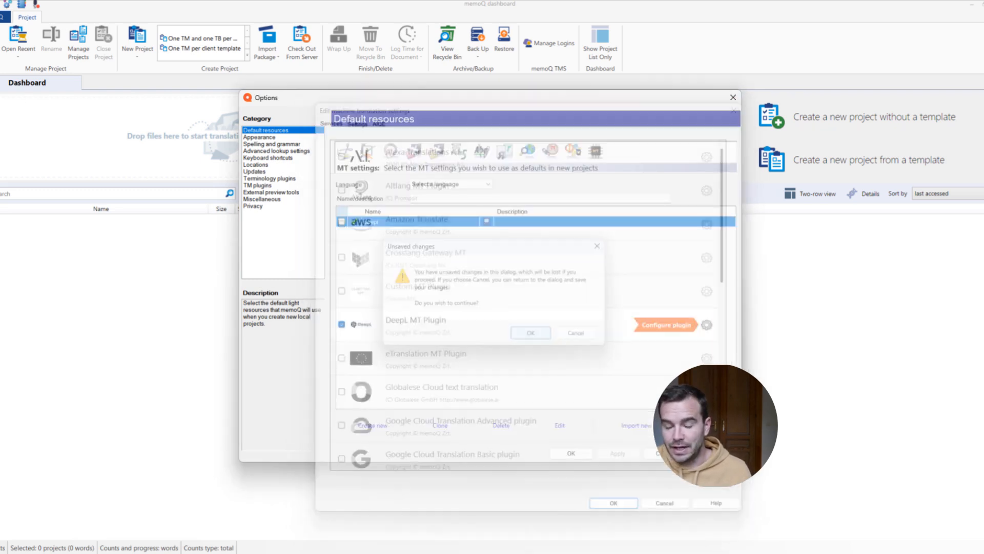
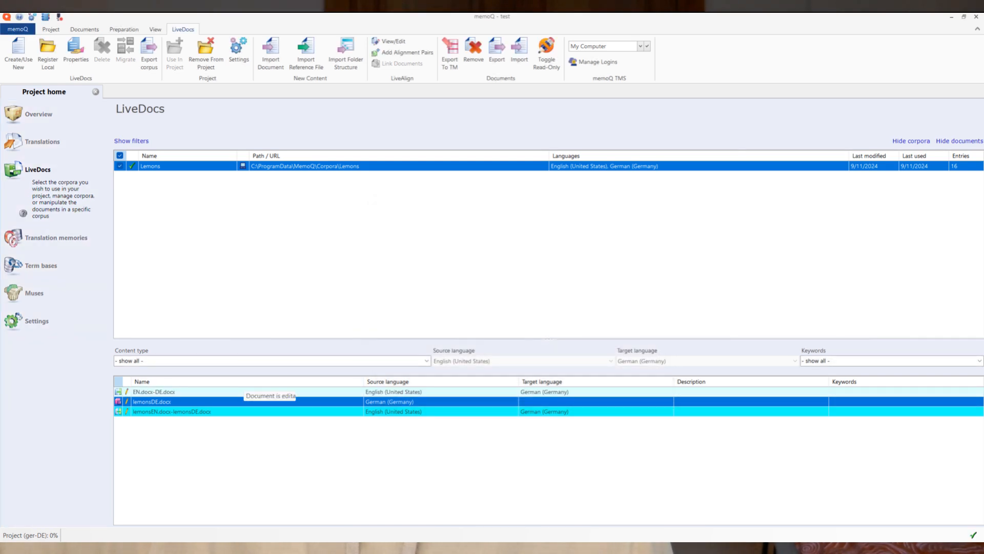
Open the EN.docx-DE.docx alignment from the Lemons corpus and join English segment 4 with segment 5.
click(241, 392)
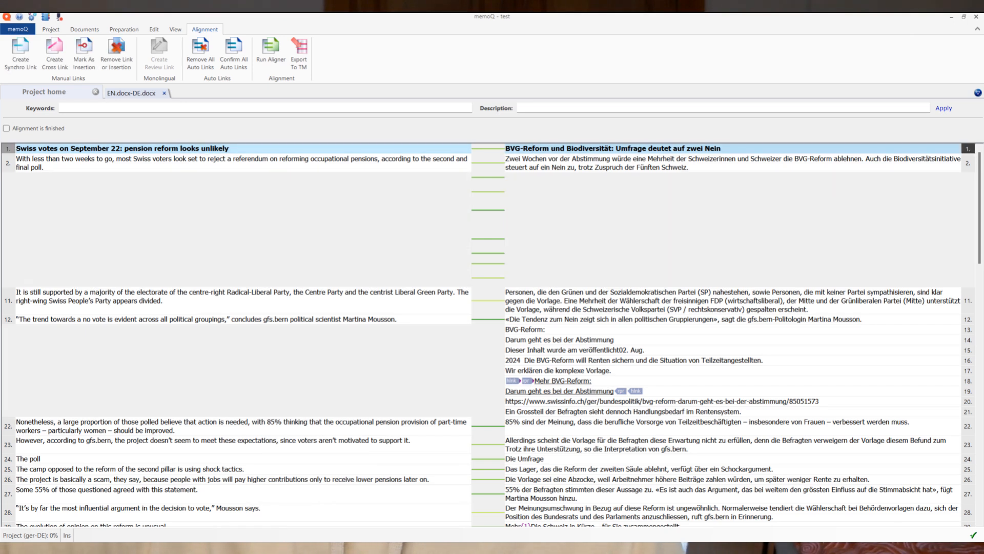
click(731, 163)
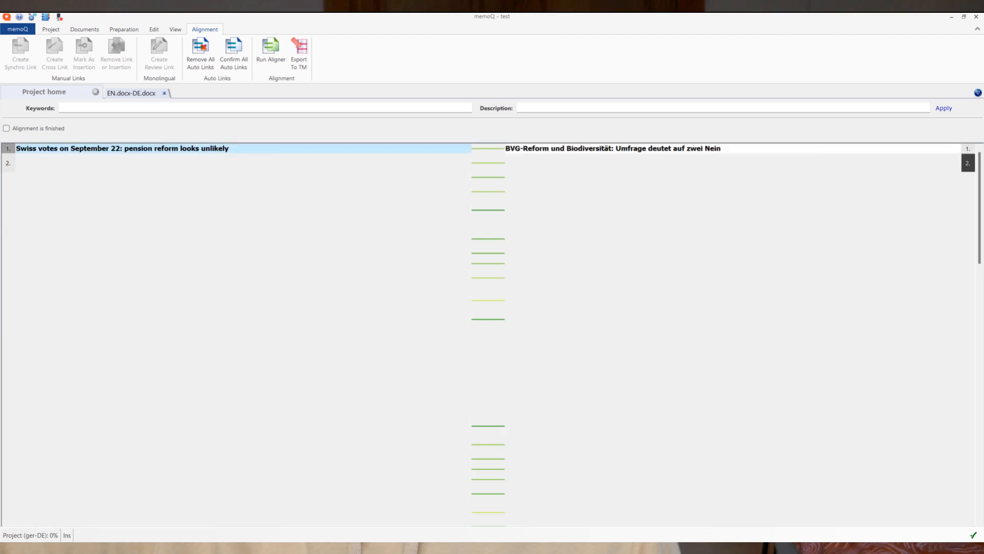
click(704, 177)
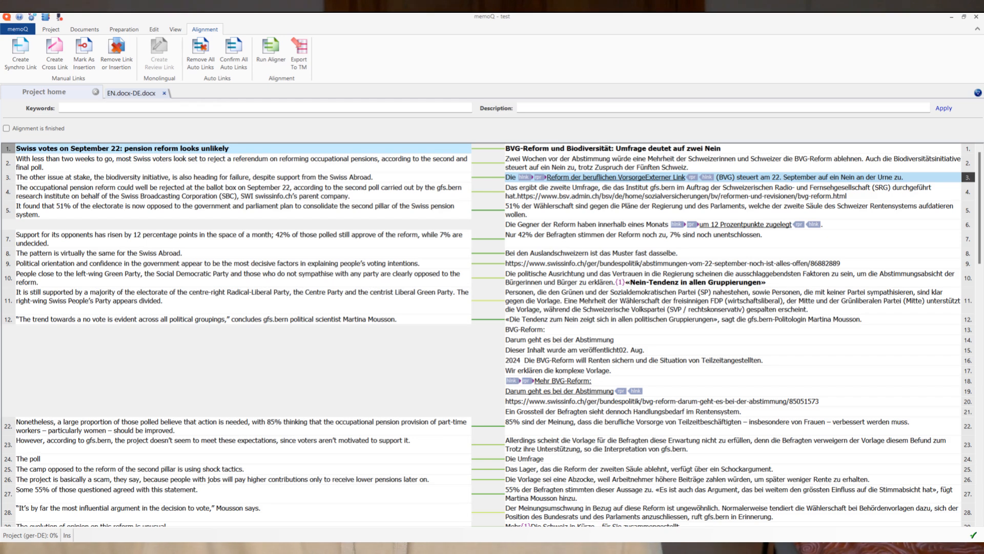
click(243, 191)
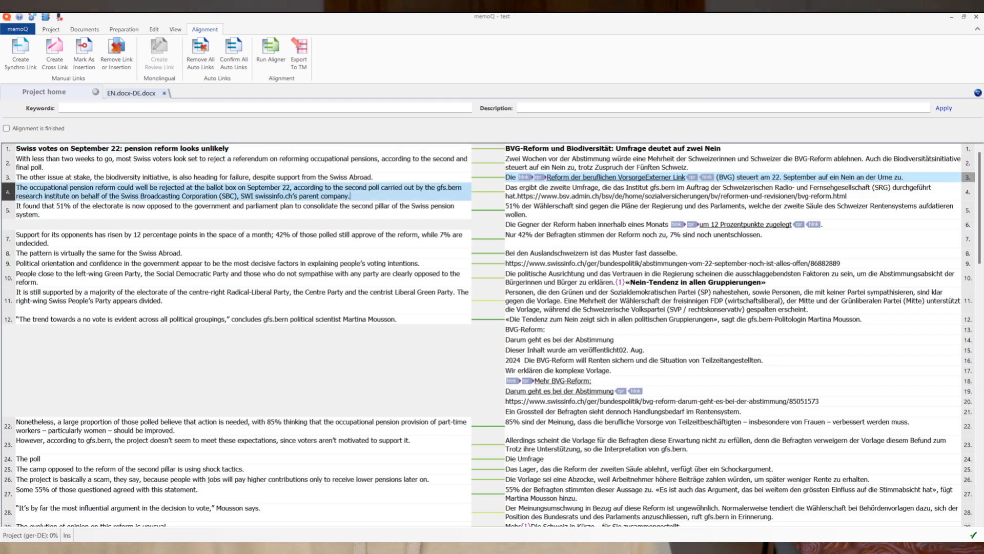
right_click(455, 192)
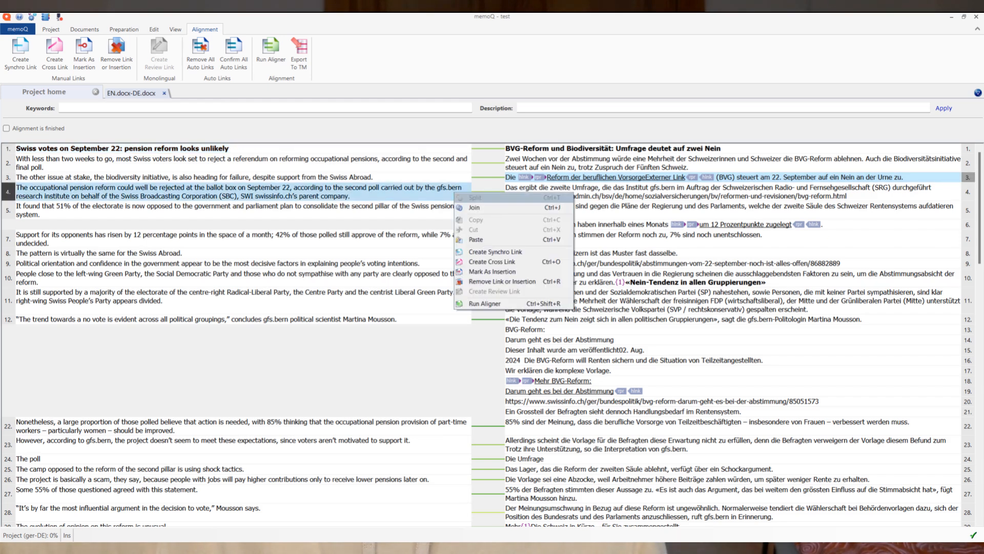
click(473, 207)
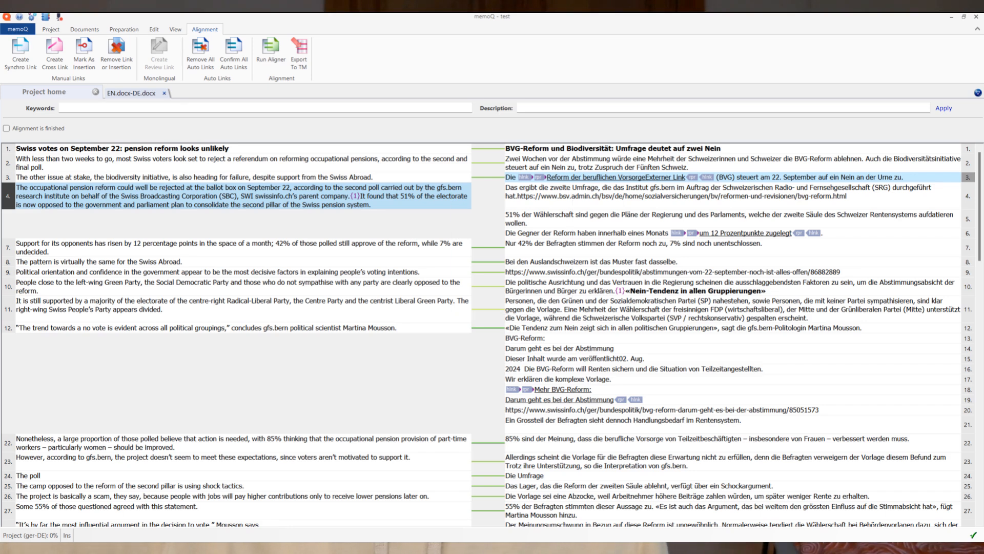
Select English segment 3 and its German counterpart and bring up the linking options for the pair.
click(373, 177)
click(507, 177)
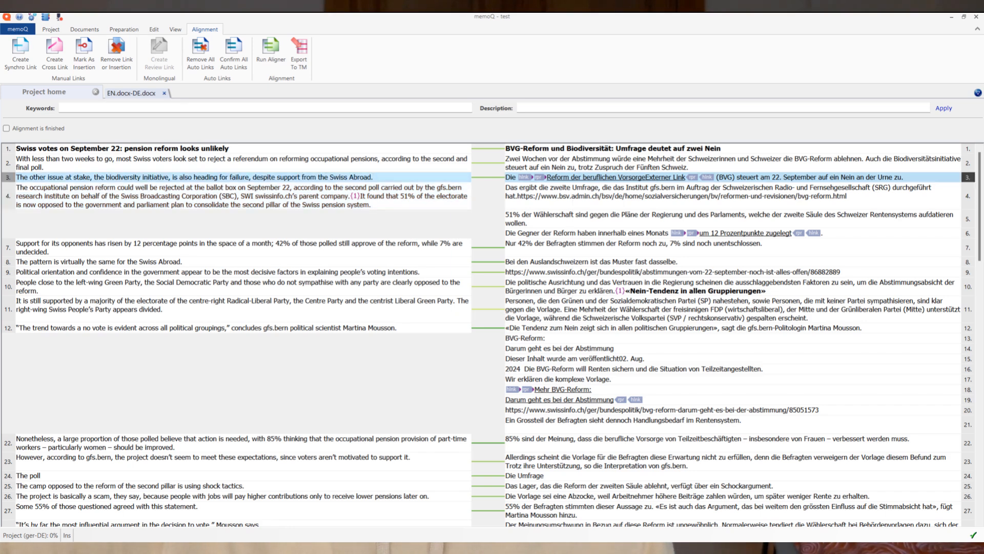
right_click(507, 178)
key(Escape)
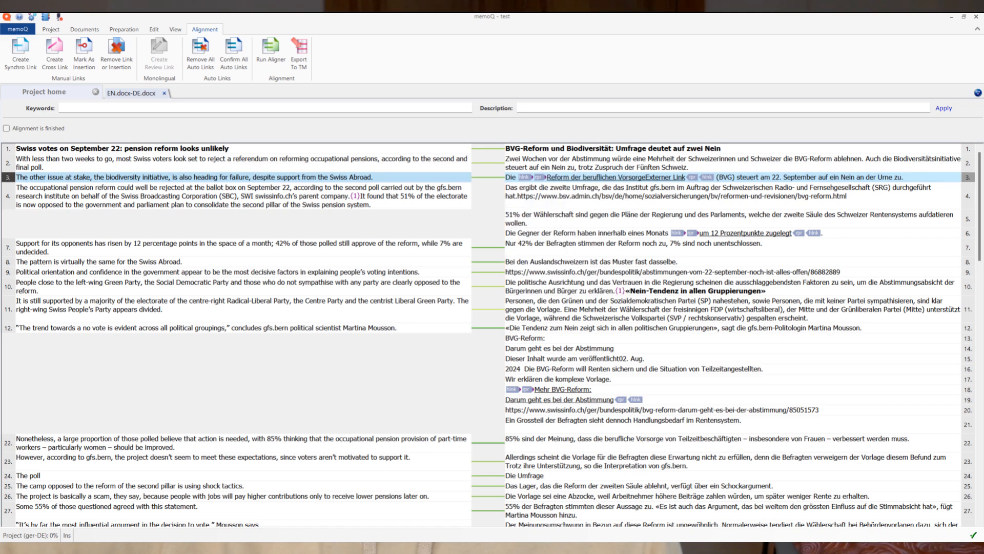
right_click(461, 177)
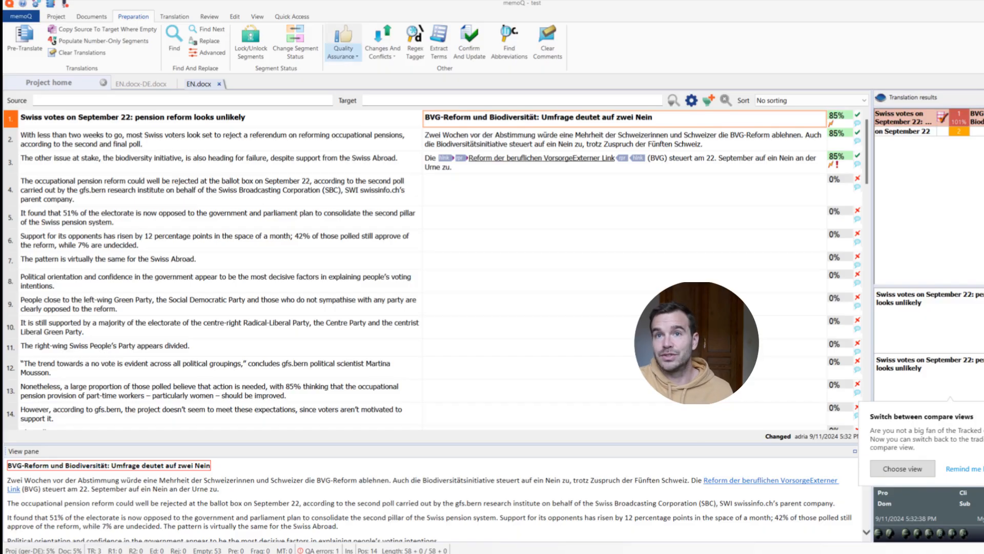
Run QA on the active document, creating a view of inconsistent translations and proceeding to resolve the warnings.
click(342, 54)
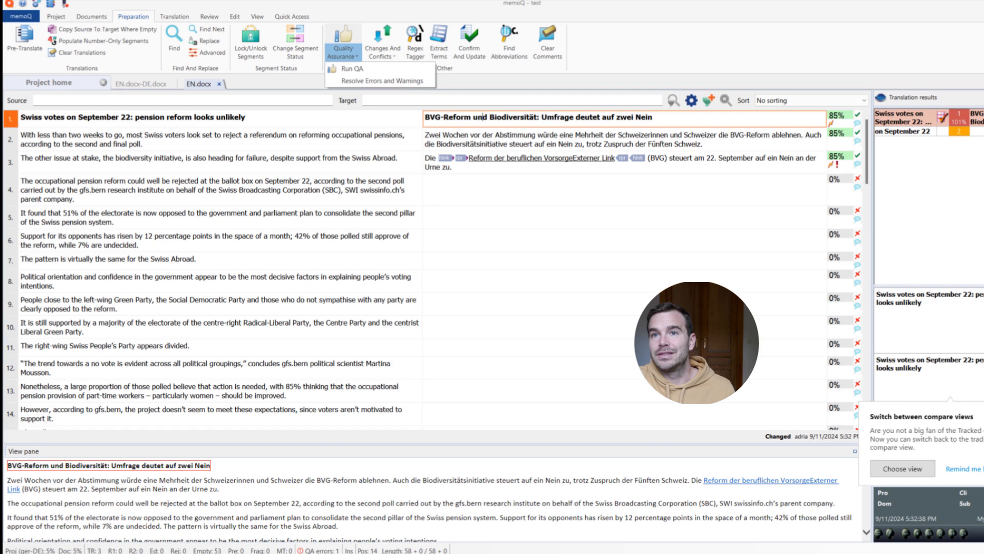
click(352, 69)
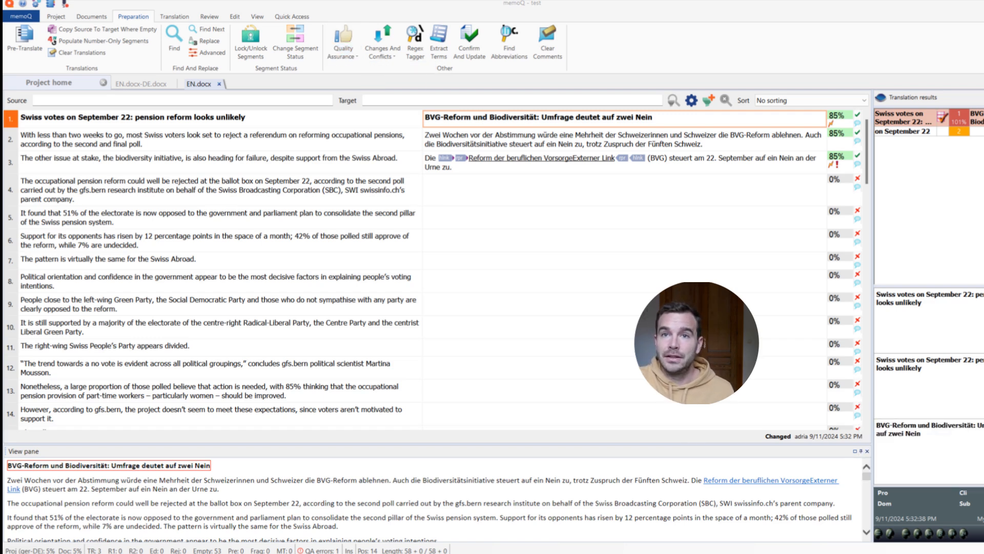
drag(492, 143, 568, 172)
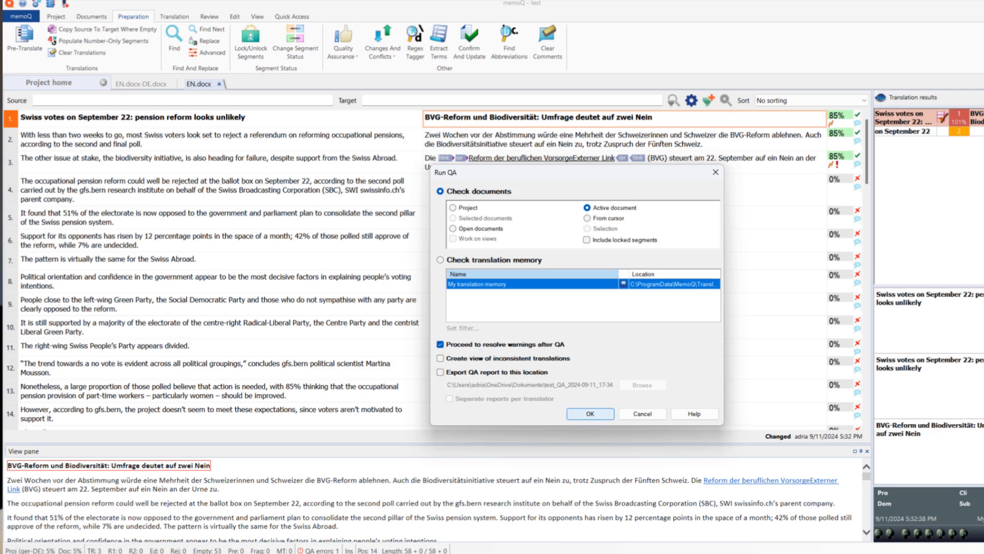
click(440, 359)
click(590, 413)
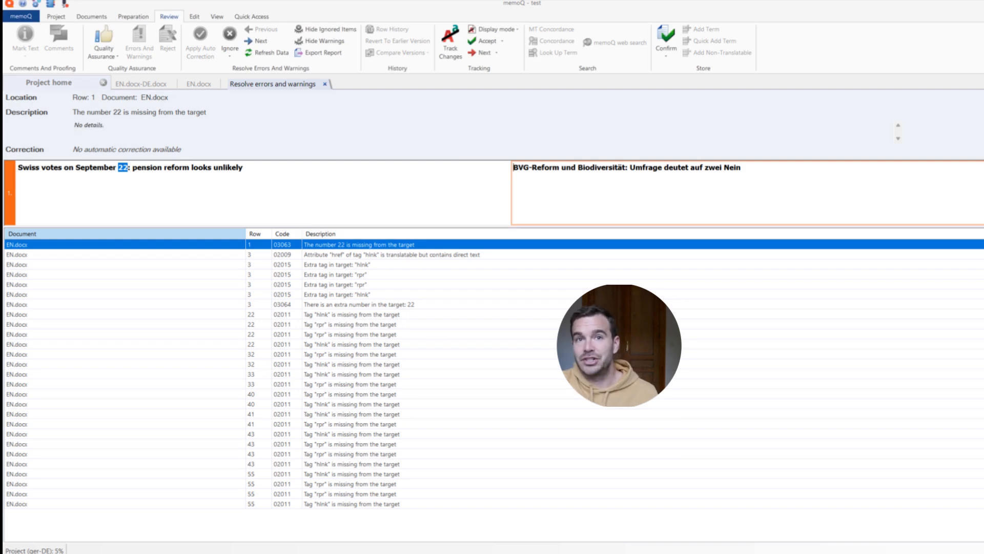
Examine the QA warnings for EN.docx one by one, comparing missing numbers and extra or missing tags against the source and target text.
click(392, 255)
click(359, 245)
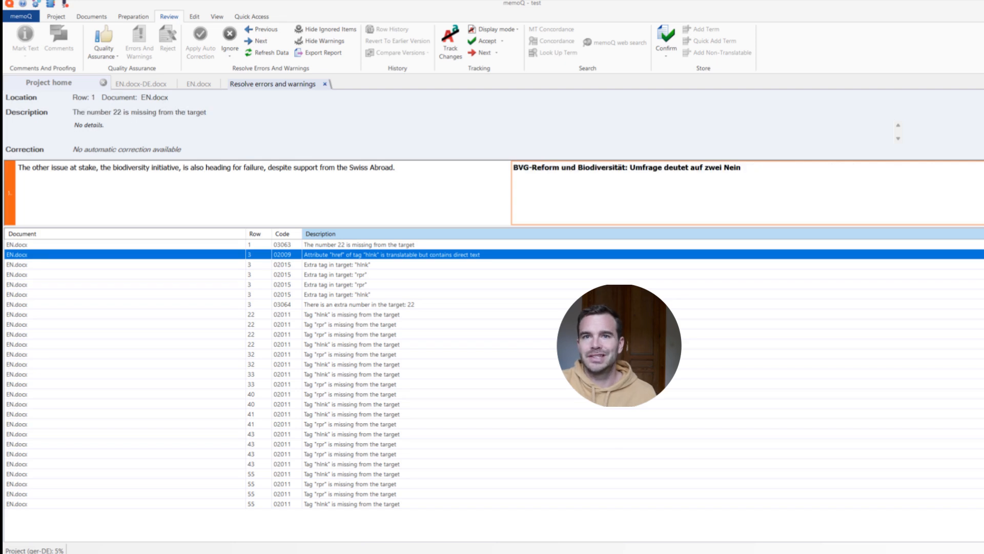
key(Down)
key(Down)
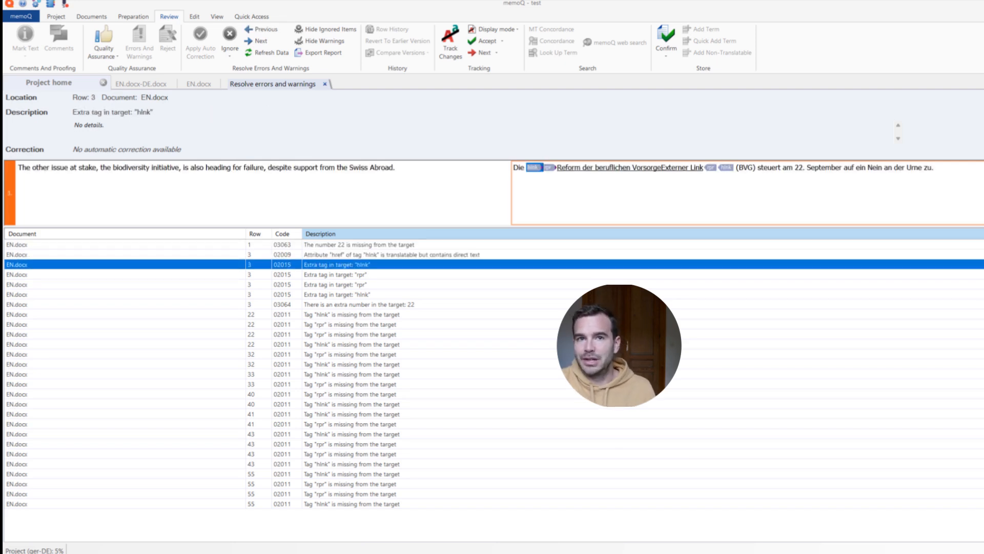
key(Down)
key(Down)
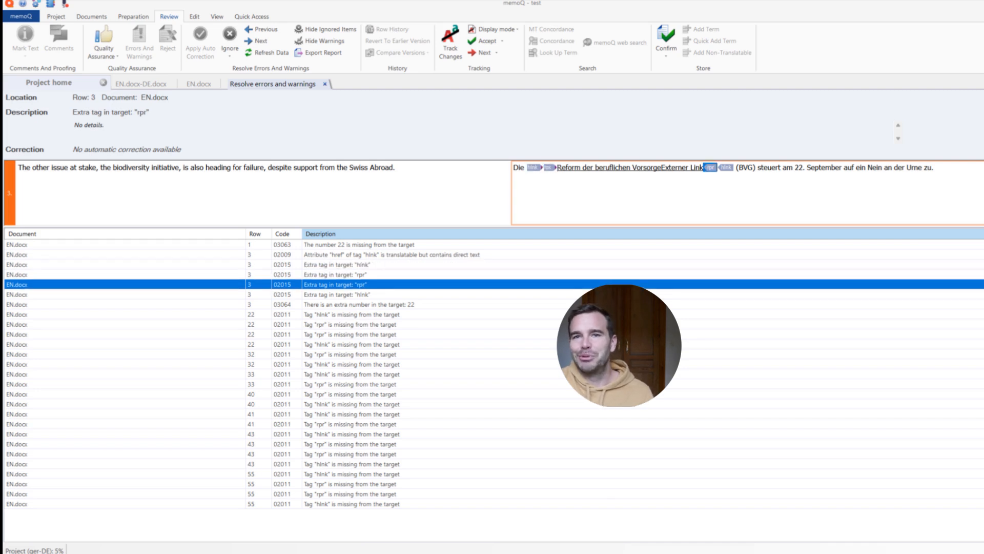
key(Down)
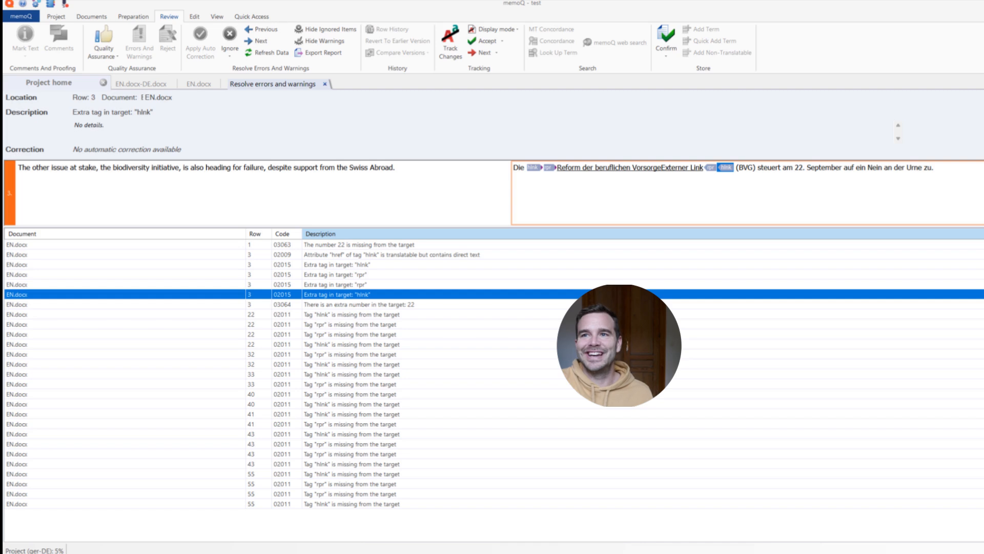
click(351, 433)
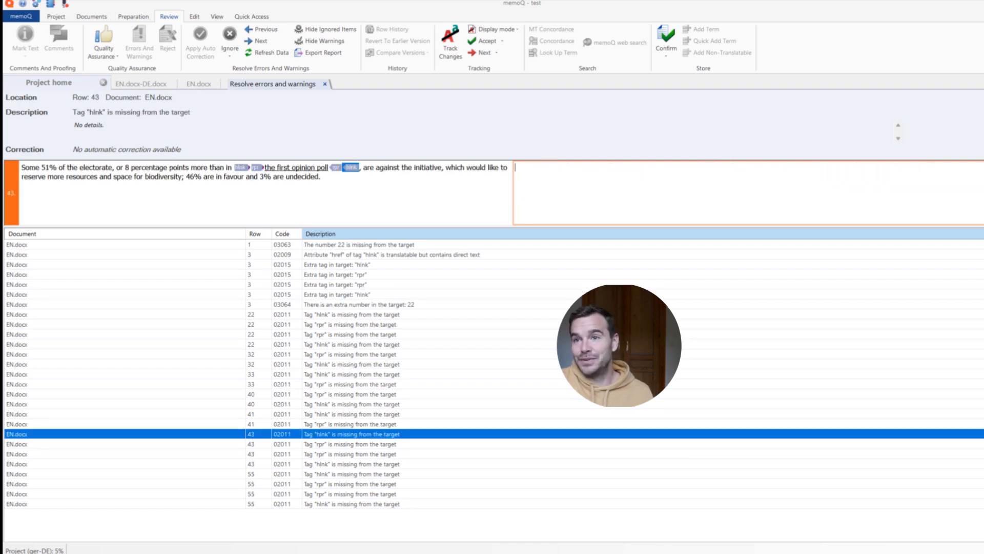
click(352, 304)
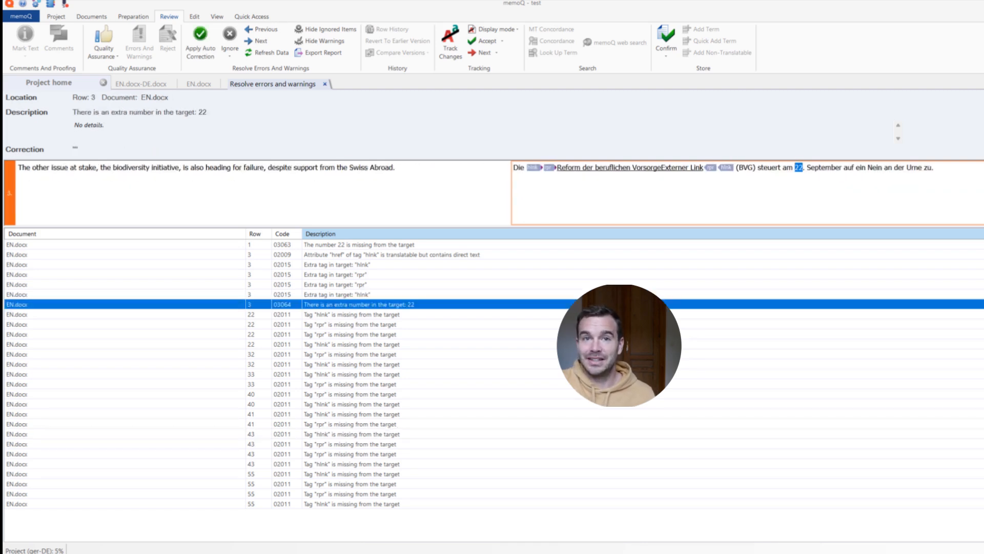
click(351, 245)
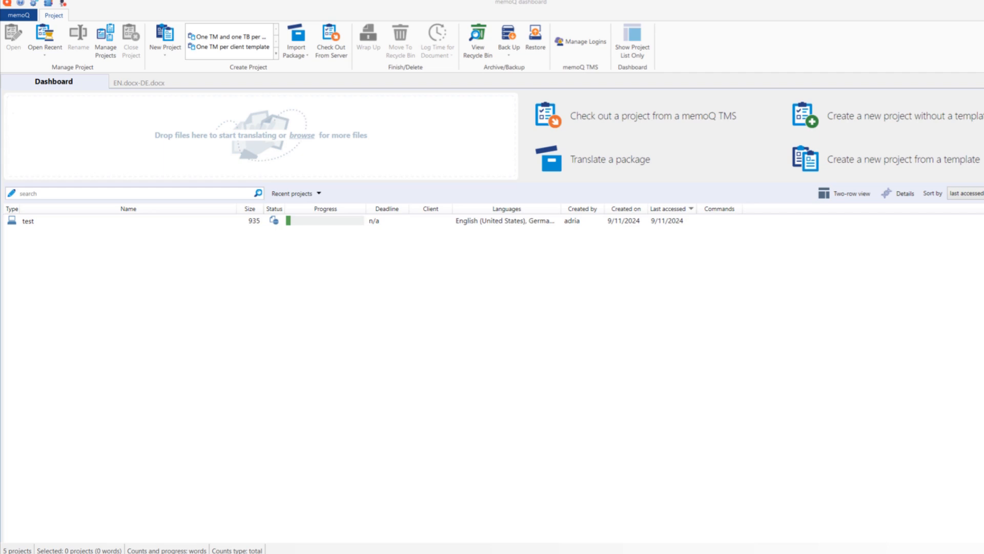
Start a new project from a template with EN.docx as the document, English as source language and German (Germany) as target language.
click(165, 51)
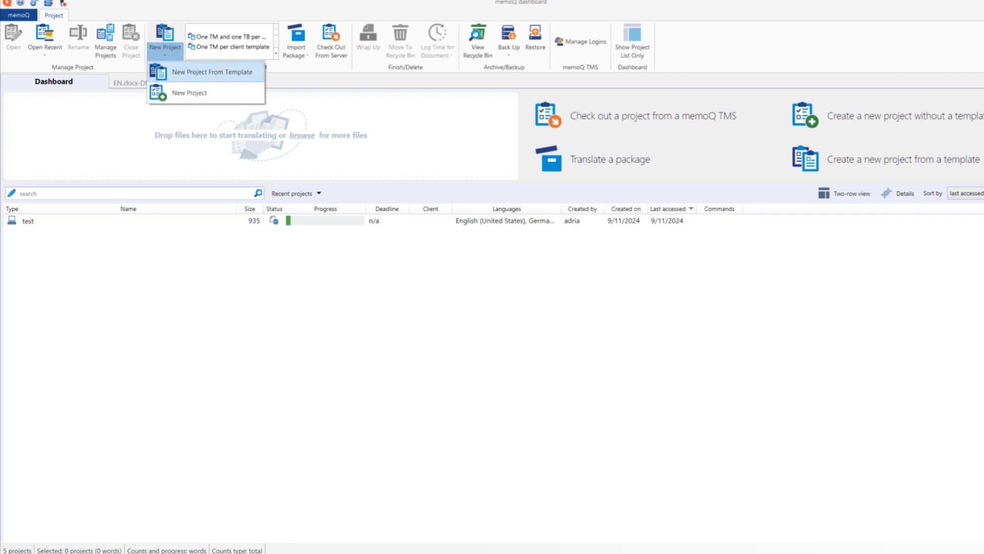
click(189, 93)
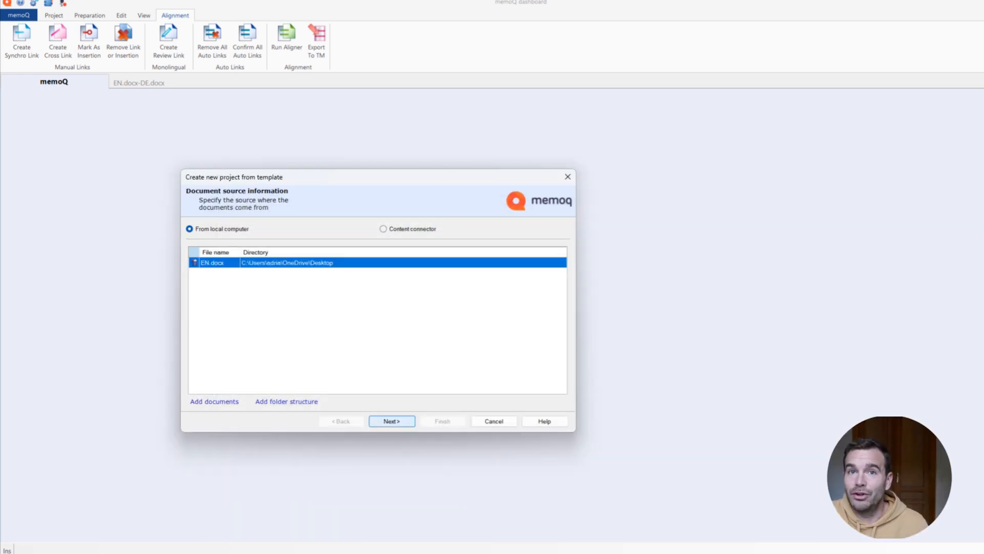
click(392, 421)
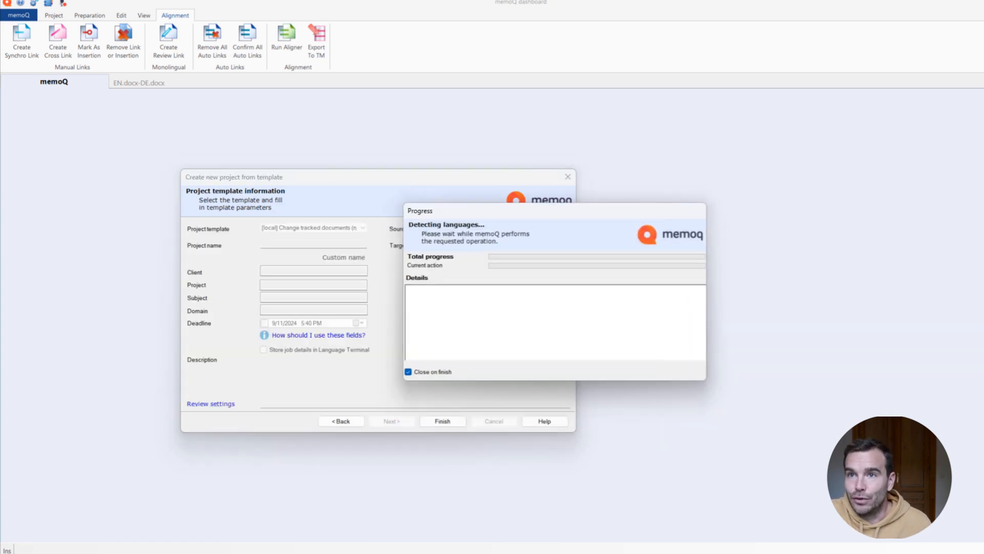
click(354, 227)
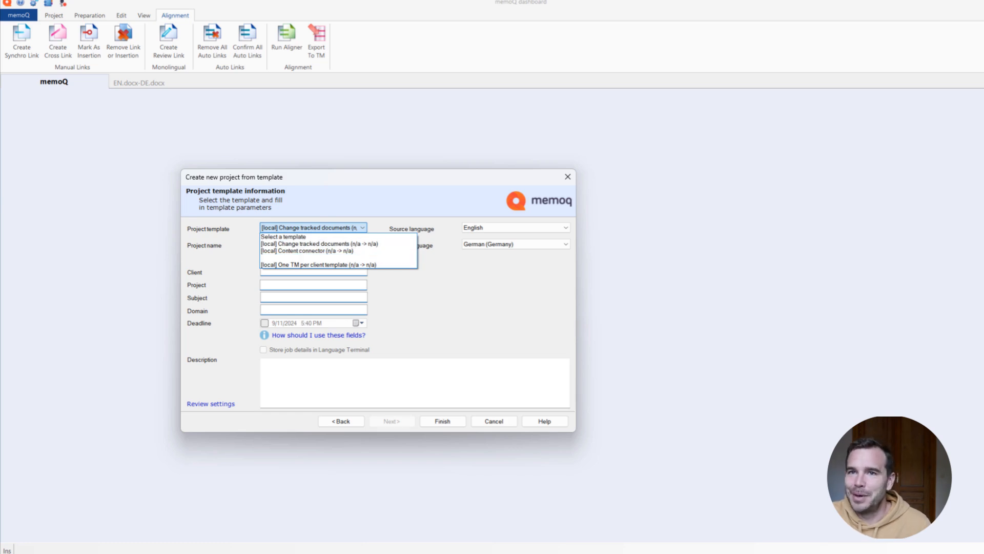
key(Return)
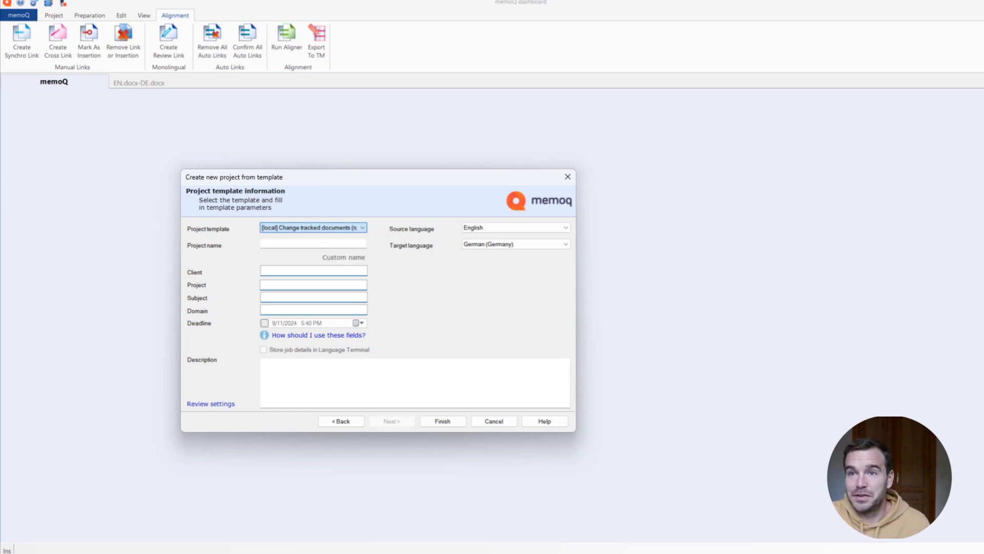
click(538, 227)
click(538, 228)
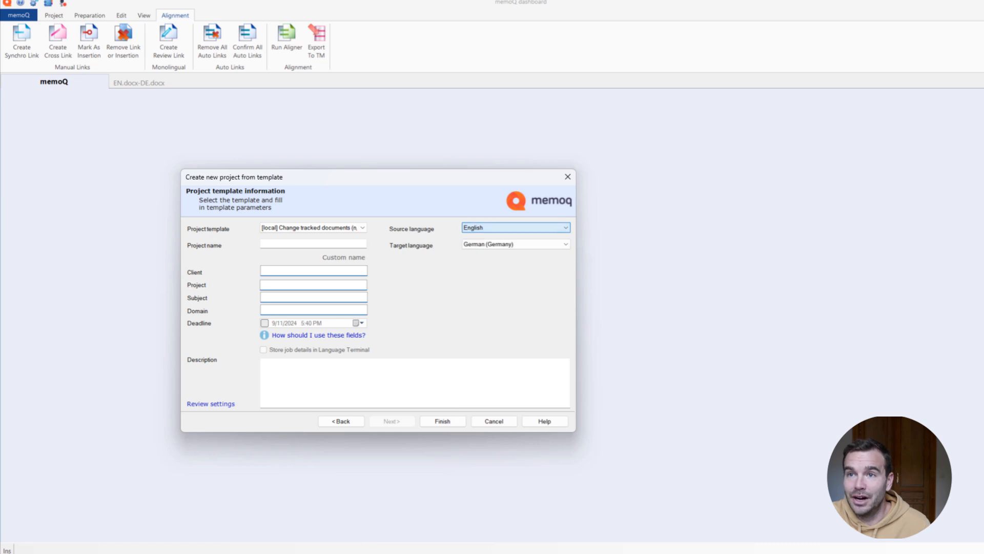
click(538, 244)
click(538, 244)
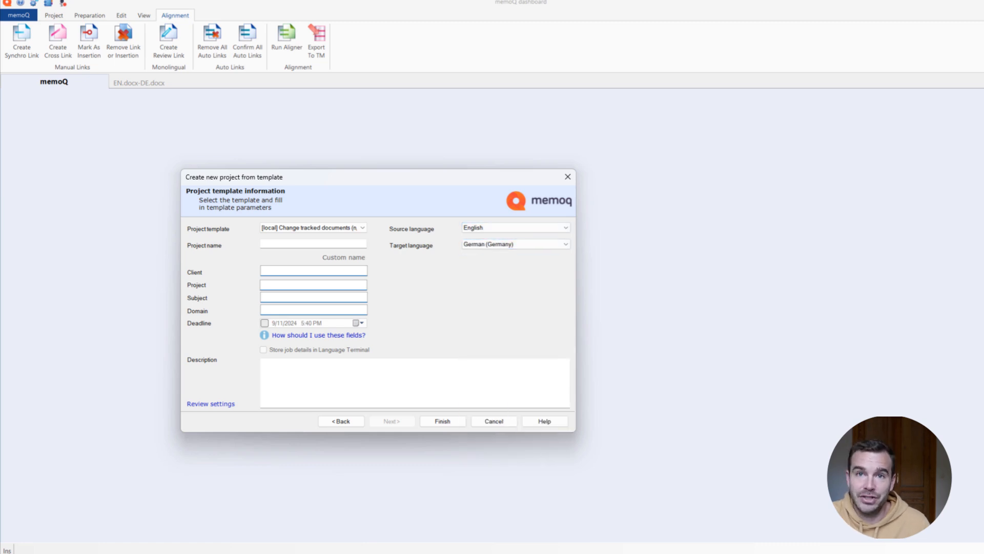
Choose the One TM and one TB per language pair project template and replace it with the One TM per client template.
click(362, 227)
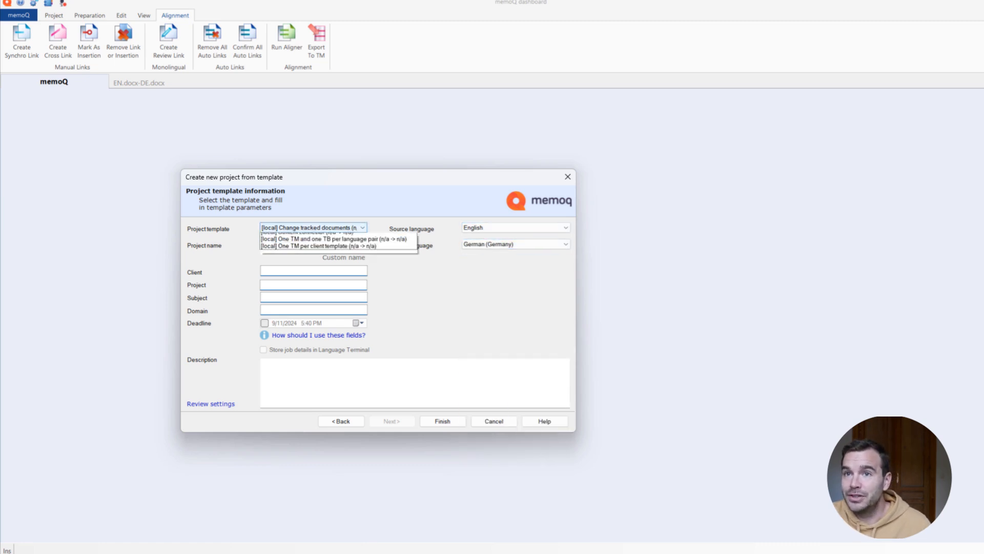
click(328, 258)
click(362, 228)
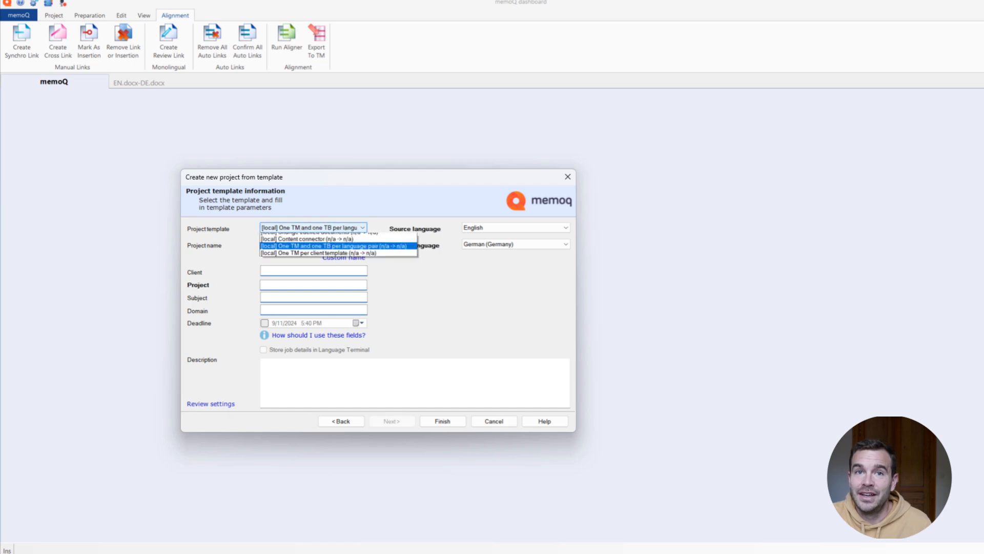
click(328, 264)
click(363, 228)
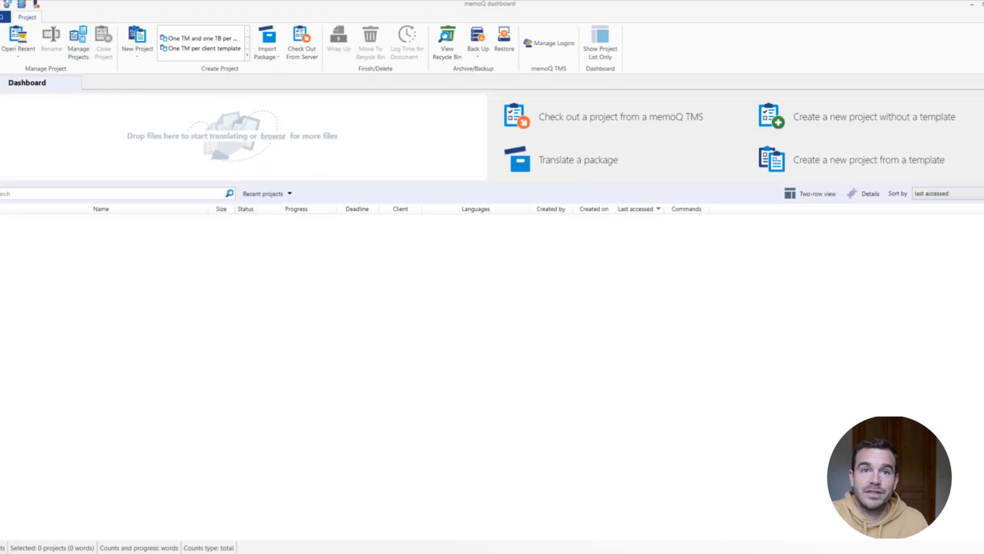
Start a new Muse in the resource console with its name, project, domain and client all set to "test".
click(22, 4)
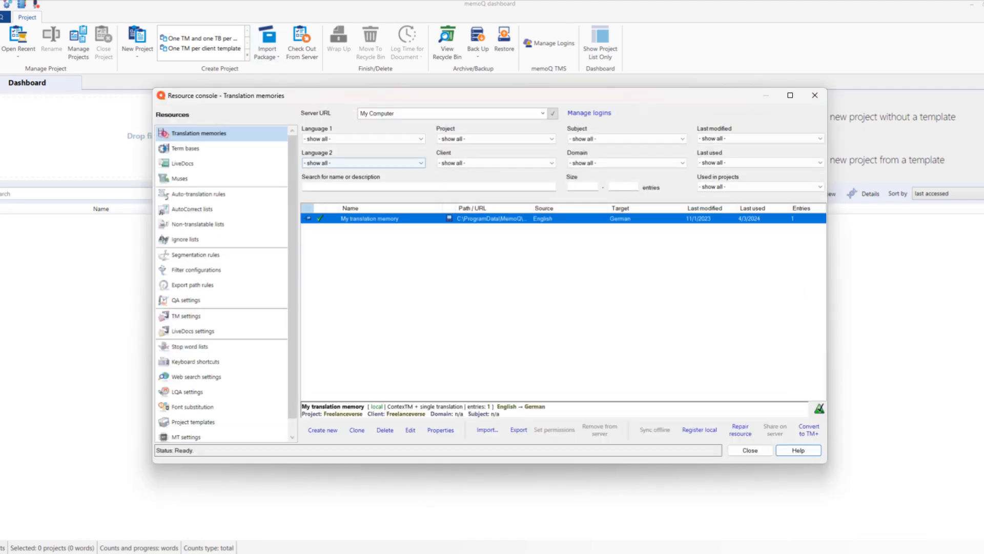
click(180, 178)
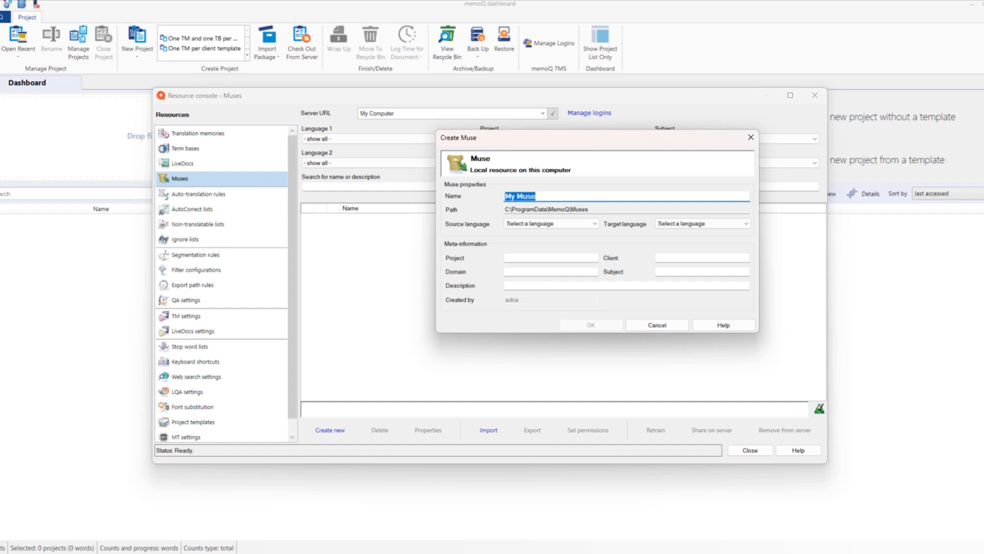
text(test)
click(551, 258)
text(tes)
click(551, 271)
text(tes)
click(702, 258)
text(test)
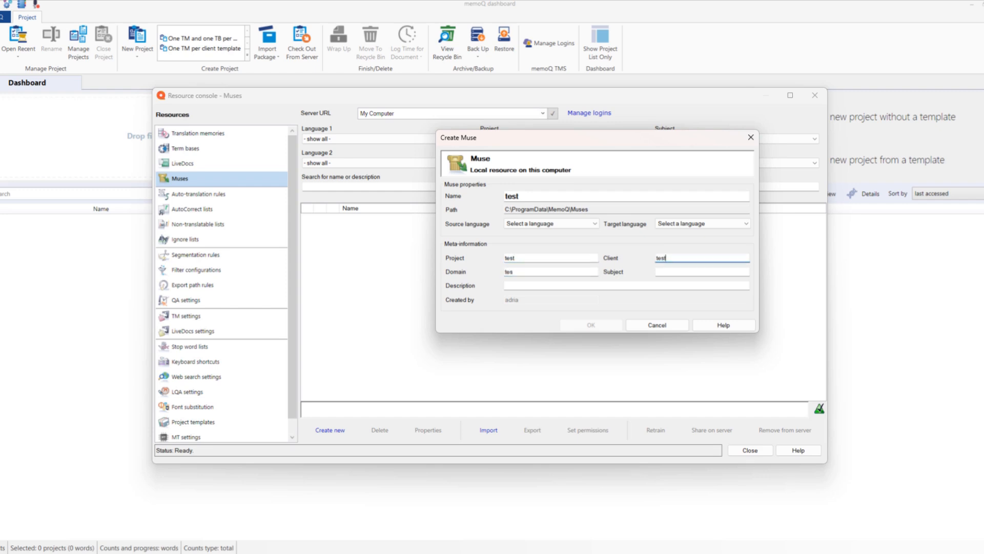
click(543, 272)
text(t)
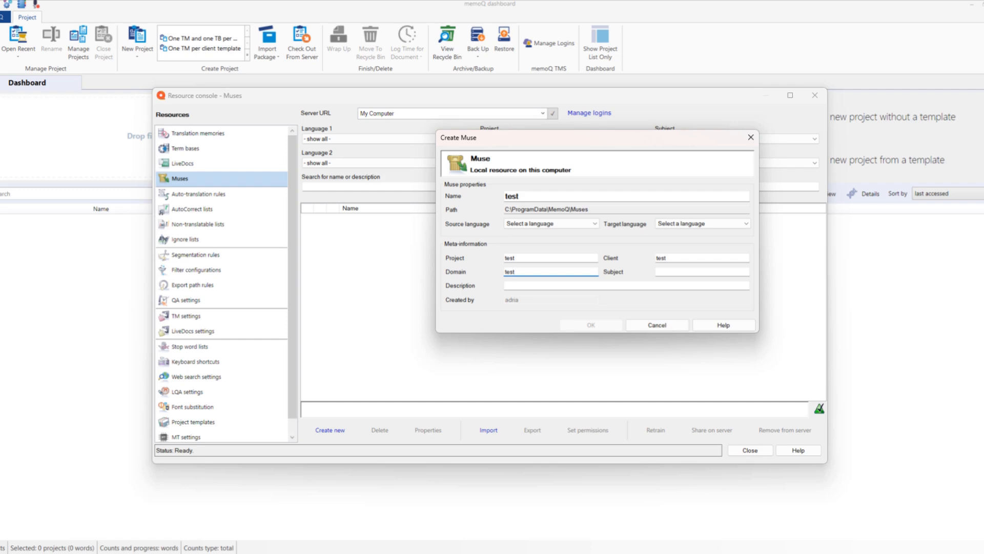
Set the Muse's source language to English and its target language to German, and create the Muse.
click(551, 223)
click(523, 239)
click(703, 224)
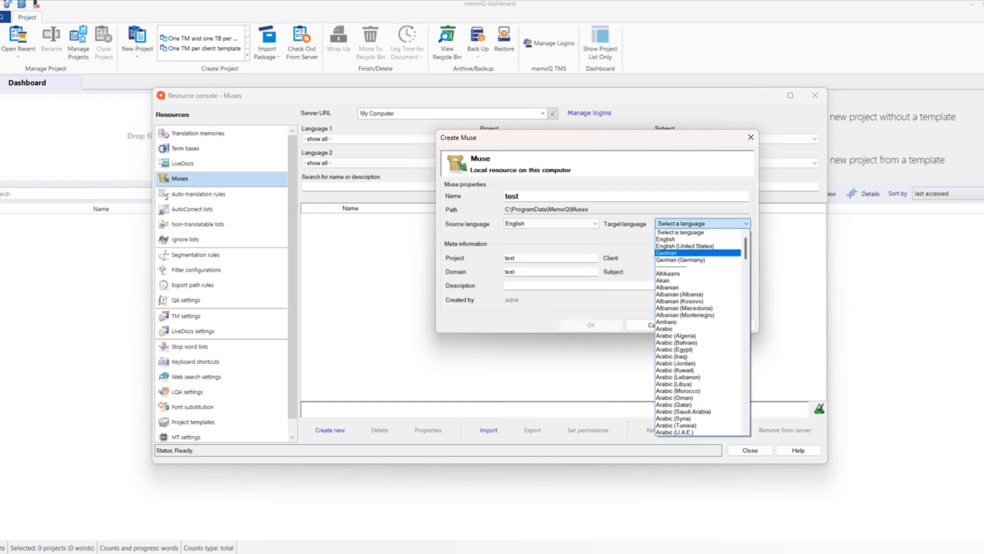
click(677, 252)
key(Return)
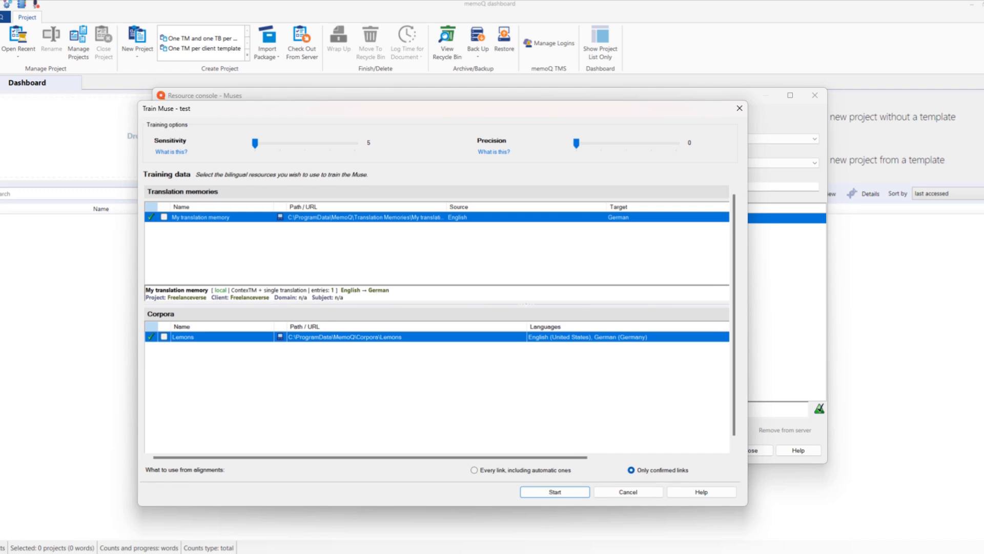
Try the sensitivity setting in the Muse's training options and set the precision to about the middle of its range.
mouse_move(255, 143)
mouse_down()
mouse_move(354, 143)
mouse_move(254, 143)
mouse_up()
drag(576, 143, 676, 143)
drag(676, 143, 627, 143)
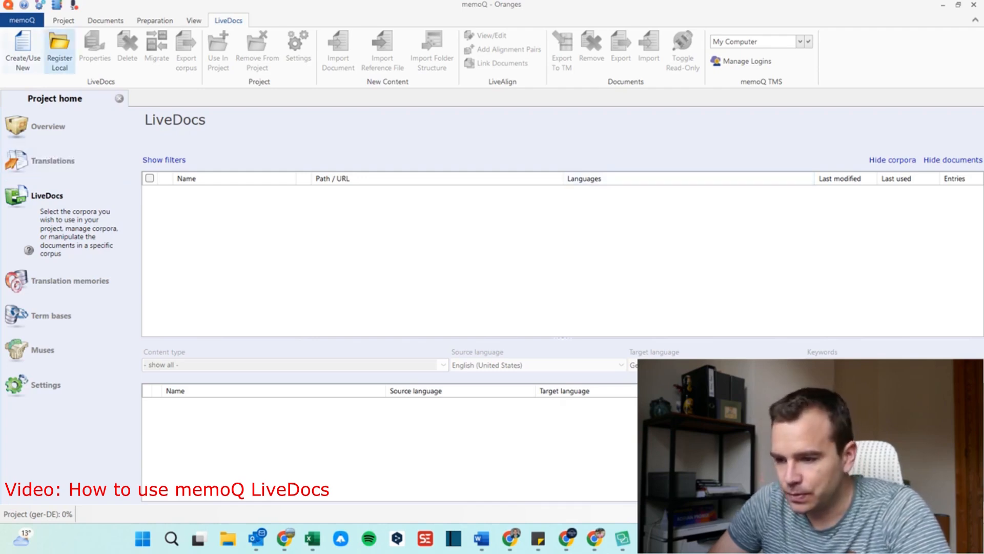
Create a new local LiveDocs corpus named "Lemons" in the Oranges project.
click(22, 51)
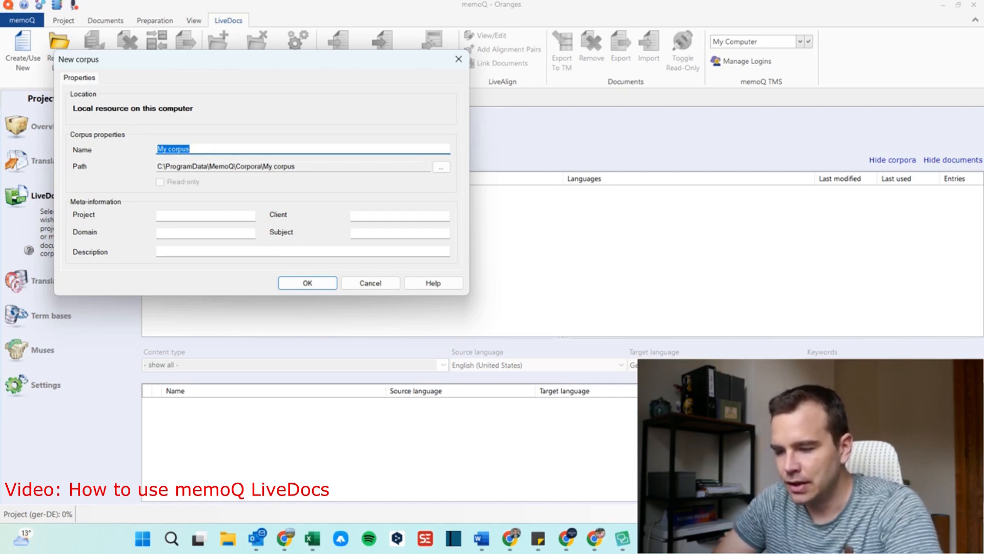
text(Lemons)
key(Return)
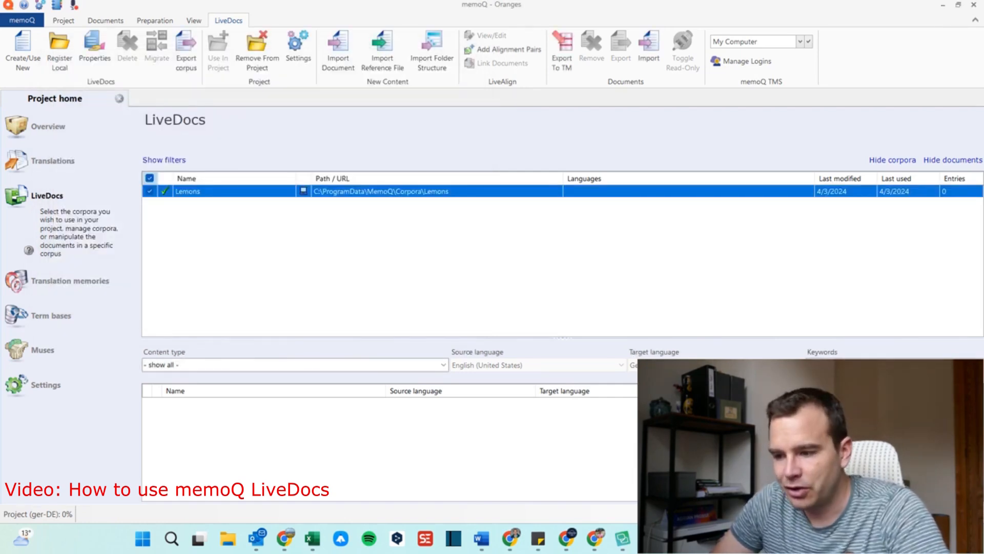